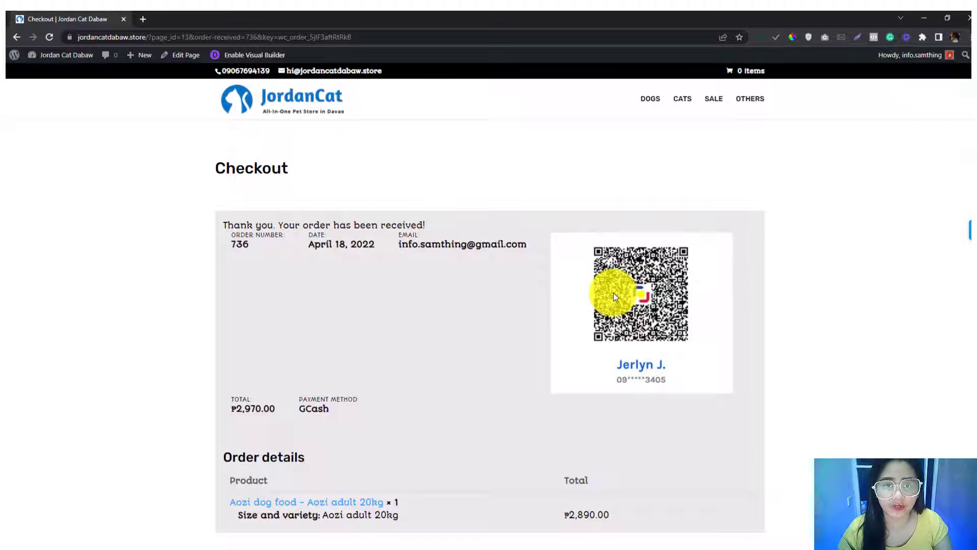
Step: Open the admin Dashboard in a new tab placed before the order-received tab
{"action": "scroll", "coordinate": [613, 296], "scroll_direction": "down", "scroll_amount": 3}
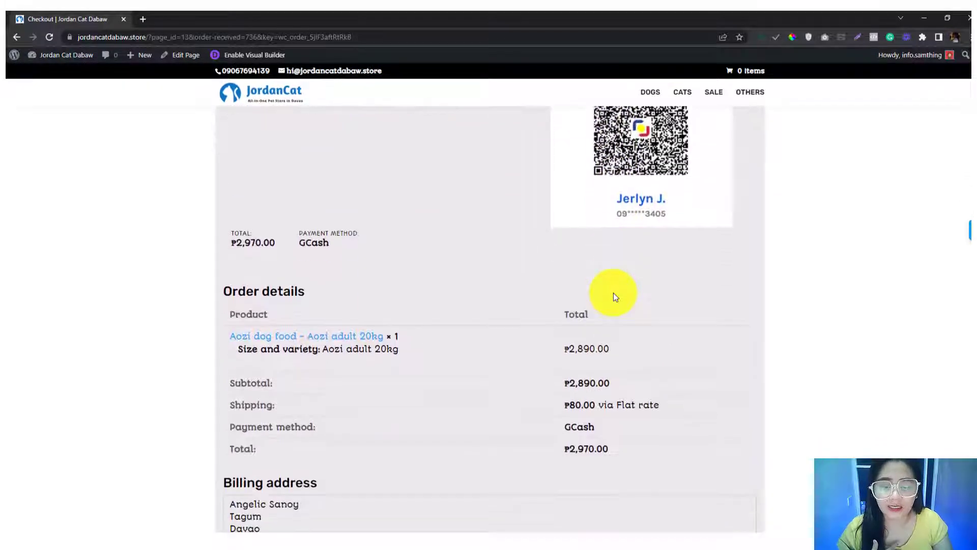
{"action": "scroll", "coordinate": [614, 297], "scroll_direction": "up", "scroll_amount": 3}
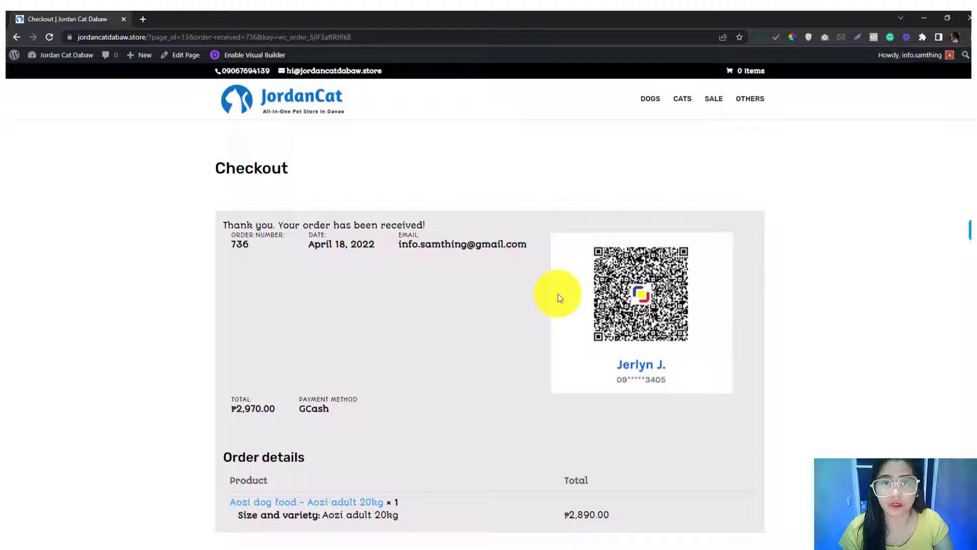
{"action": "mouse_move", "coordinate": [61, 54]}
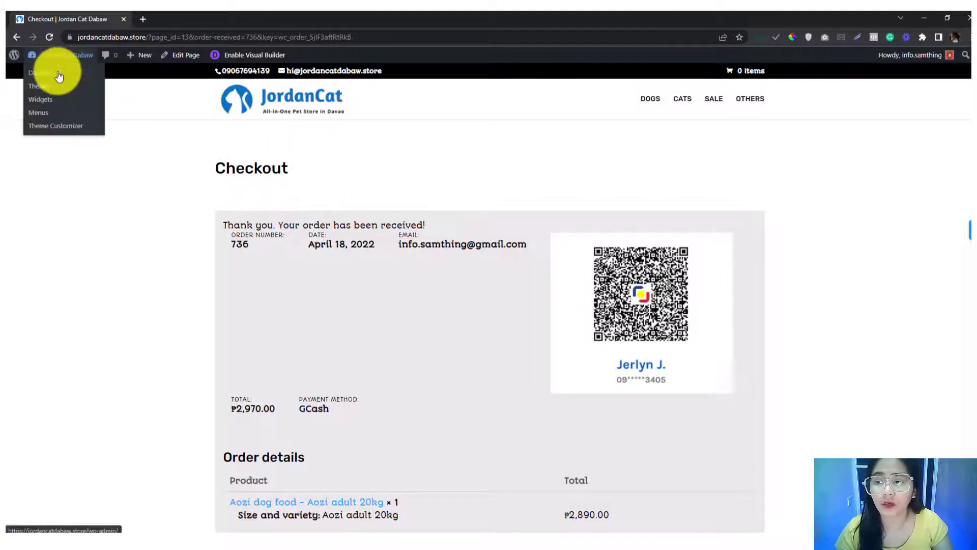
{"action": "right_click", "coordinate": [58, 77]}
{"action": "left_click", "coordinate": [71, 81]}
{"action": "left_click_drag", "start_coordinate": [197, 22], "coordinate": [116, 15]}
{"action": "left_click", "coordinate": [171, 18]}
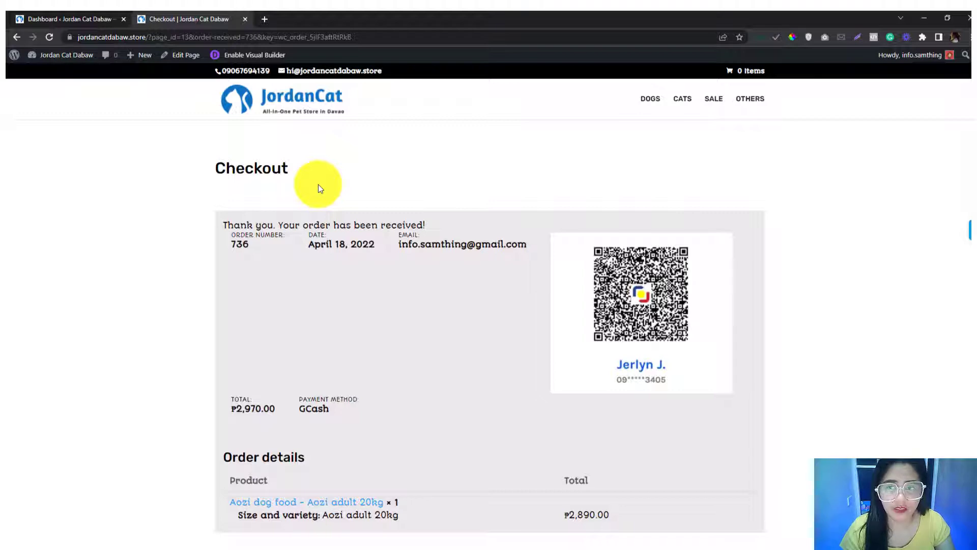
Step: Activate the Divi Child Theme from Appearance > Themes
{"action": "left_click", "coordinate": [44, 20]}
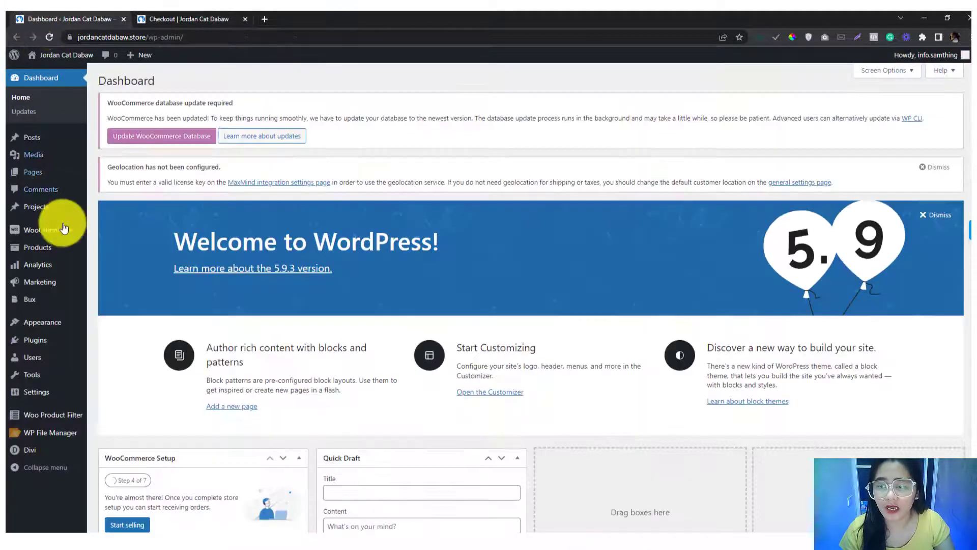
{"action": "left_click", "coordinate": [85, 326]}
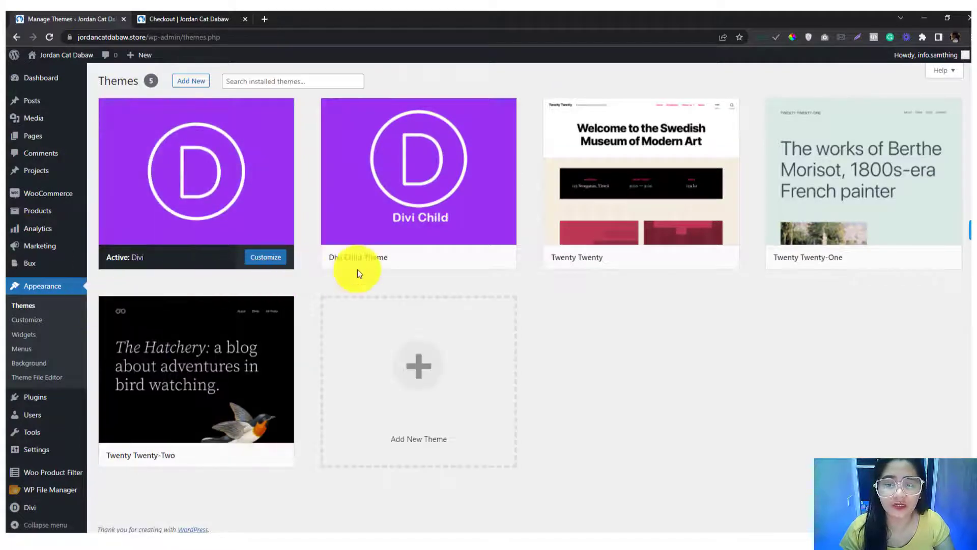
{"action": "mouse_move", "coordinate": [385, 266]}
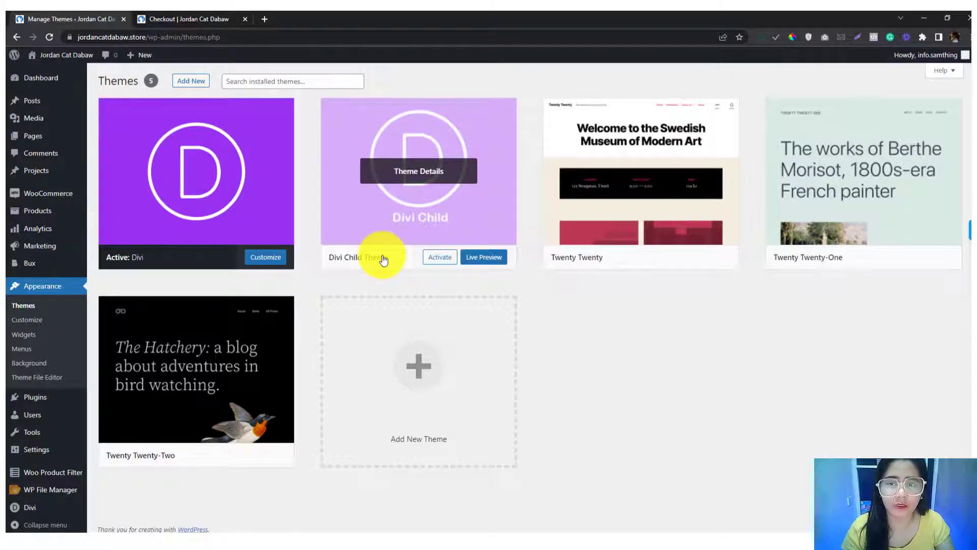
{"action": "left_click", "coordinate": [439, 260]}
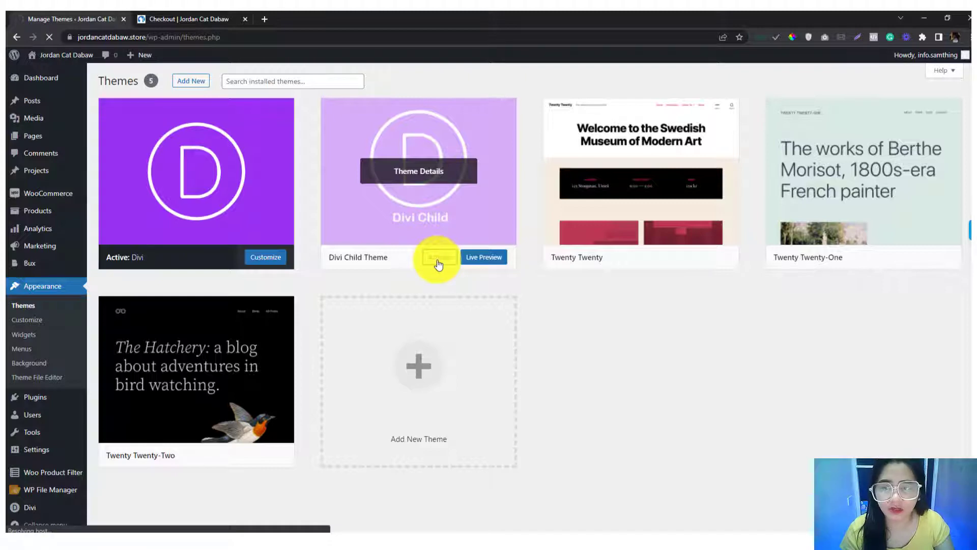
{"action": "scroll", "coordinate": [186, 229], "scroll_direction": "down", "scroll_amount": 1}
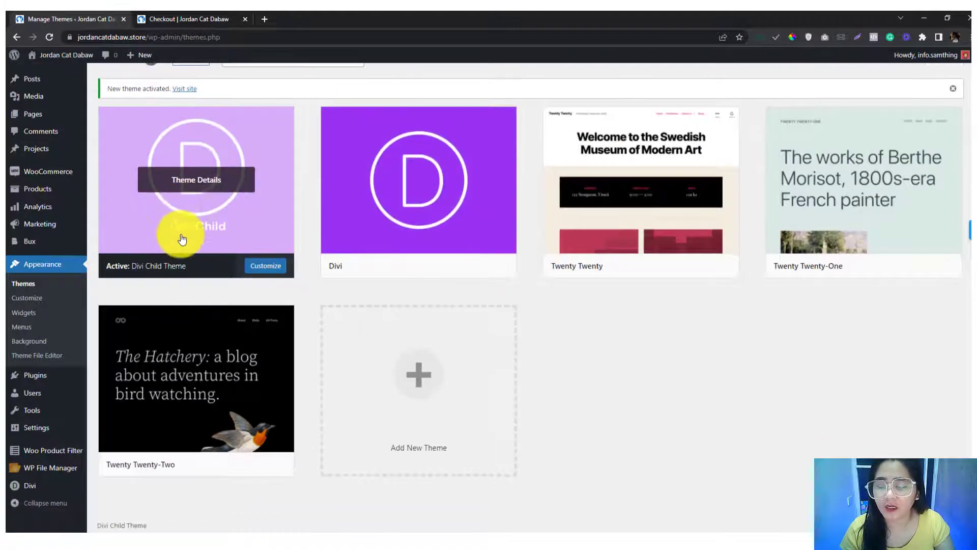
Step: Open Installed Plugins and scroll through the list with WooCommerce and WP File Manager
{"action": "mouse_move", "coordinate": [57, 375]}
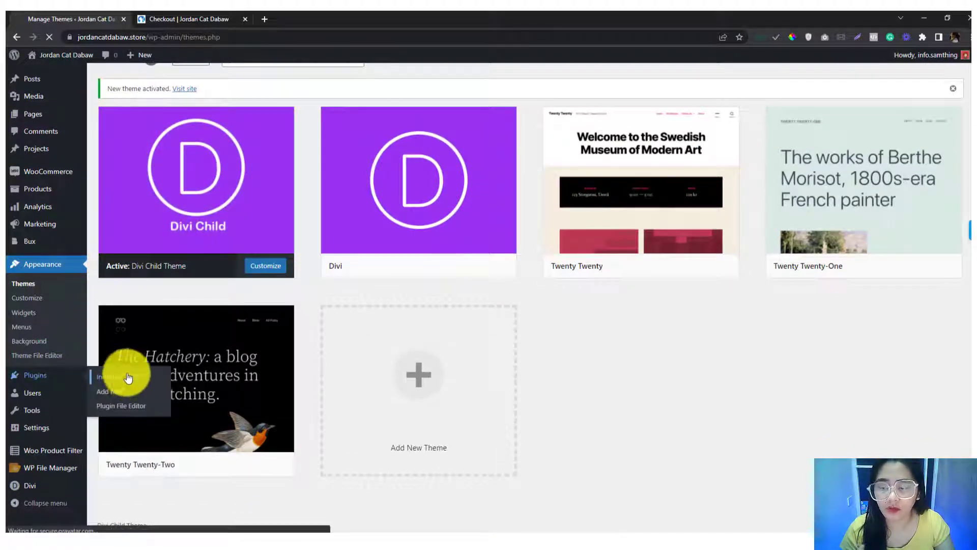
{"action": "left_click", "coordinate": [52, 460]}
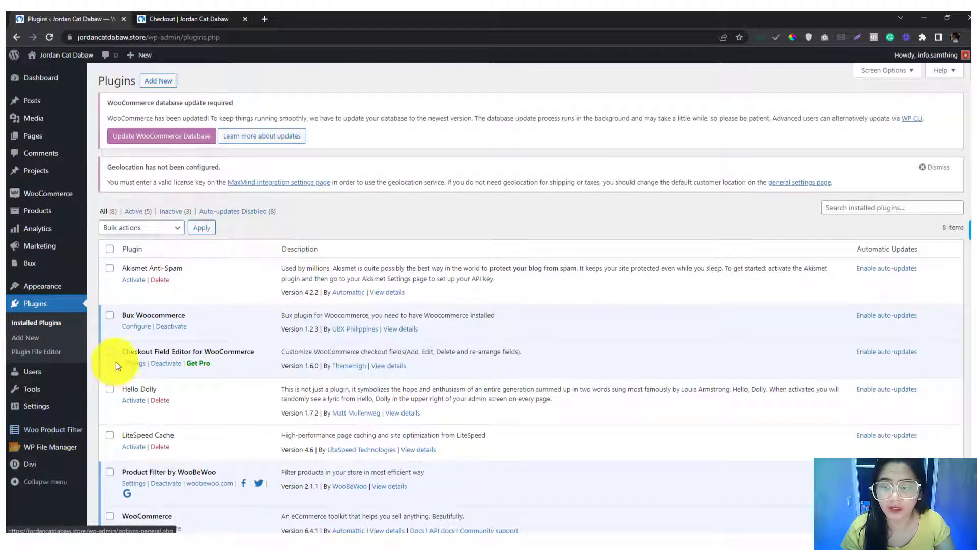
{"action": "scroll", "coordinate": [115, 361], "scroll_direction": "down", "scroll_amount": 3}
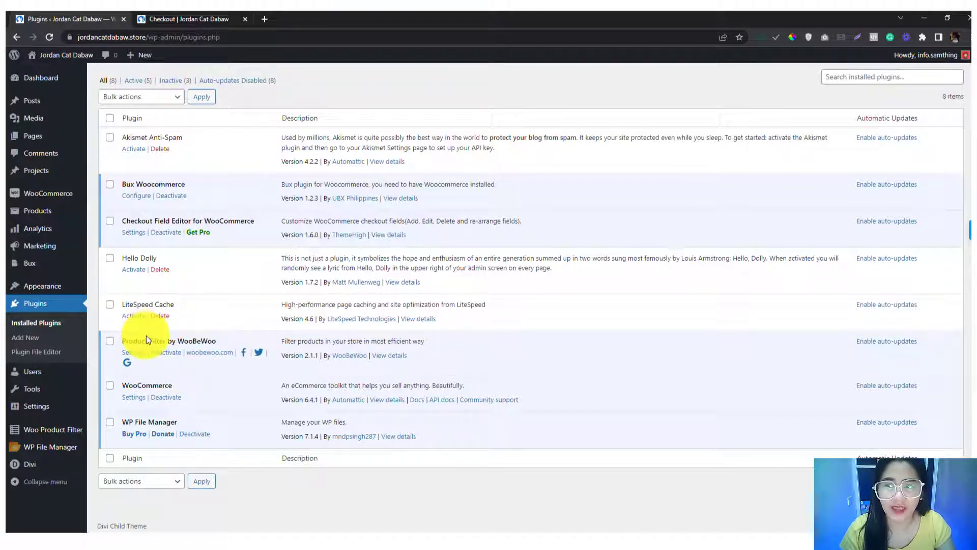
Step: Reload the order-received page in the Checkout tab, then return to the Plugins tab
{"action": "left_click", "coordinate": [176, 24]}
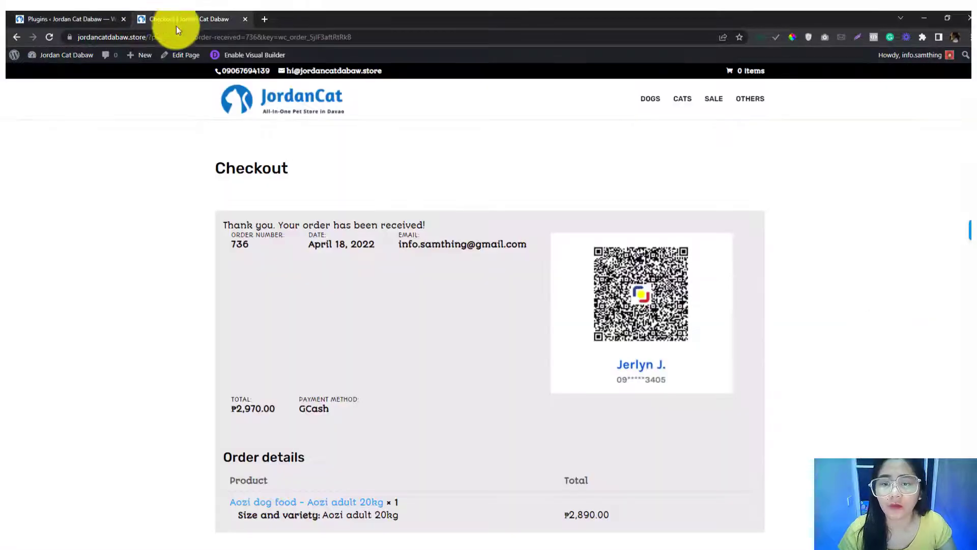
{"action": "scroll", "coordinate": [599, 243], "scroll_direction": "down", "scroll_amount": 3}
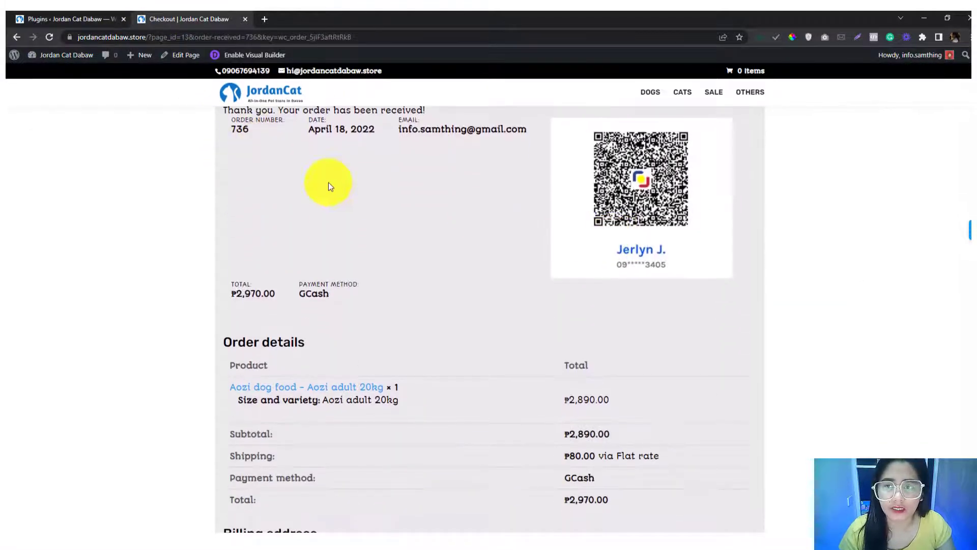
{"action": "scroll", "coordinate": [425, 195], "scroll_direction": "up", "scroll_amount": 3}
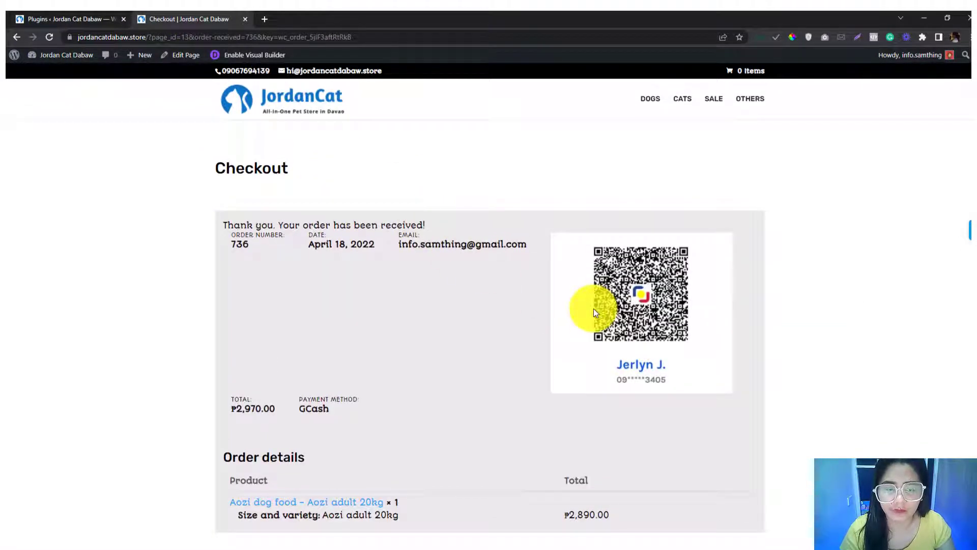
{"action": "left_click", "coordinate": [272, 37]}
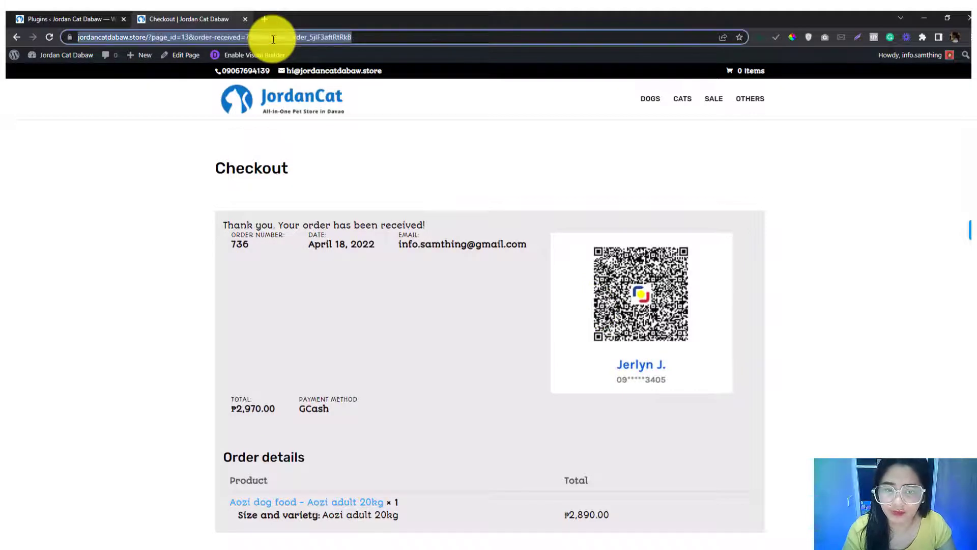
{"action": "key", "text": "Return"}
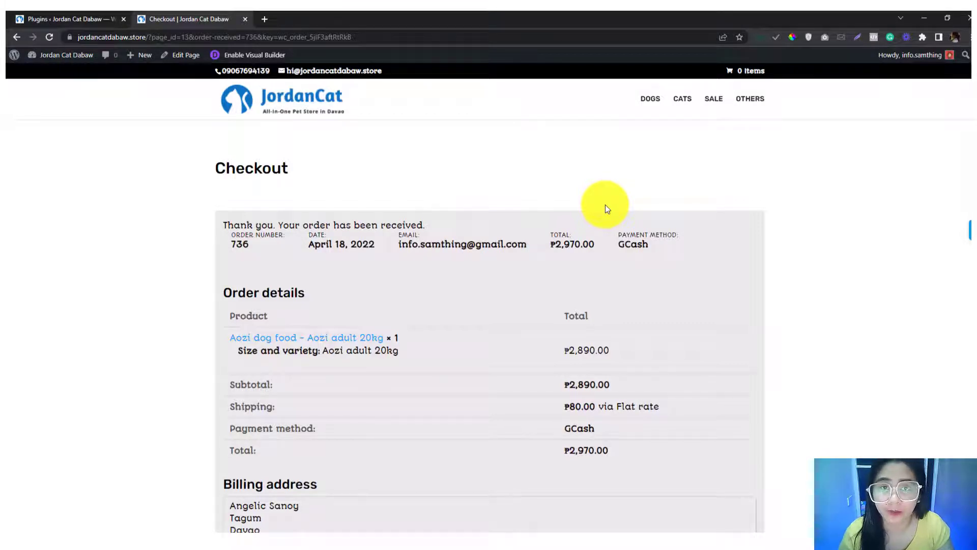
{"action": "left_click", "coordinate": [104, 19]}
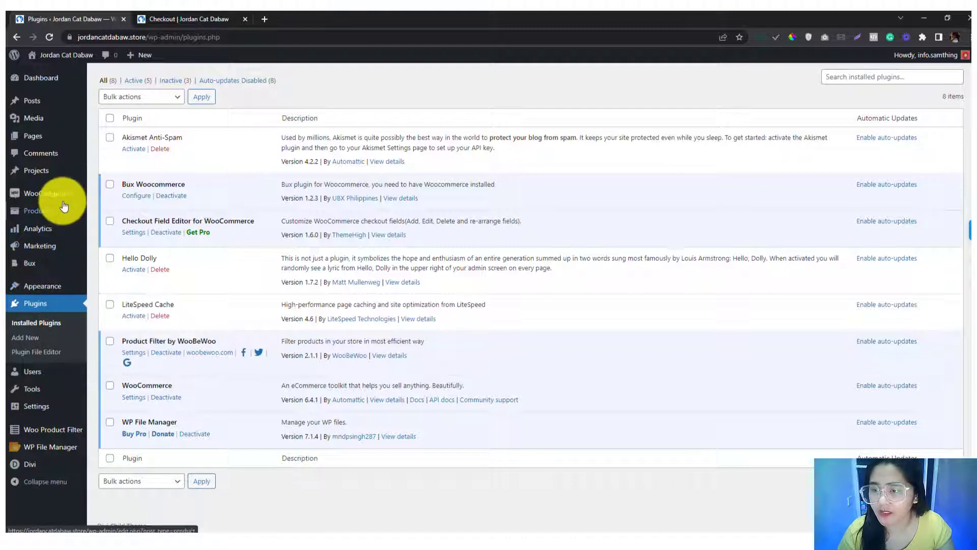
Step: Open the Plugin File Editor with WooCommerce selected as the plugin to edit
{"action": "mouse_move", "coordinate": [75, 196]}
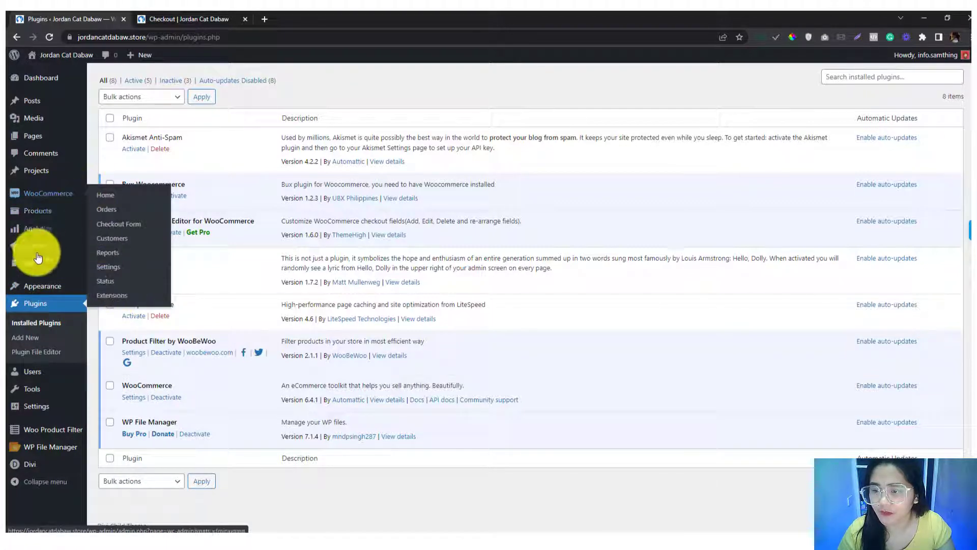
{"action": "left_click", "coordinate": [36, 357]}
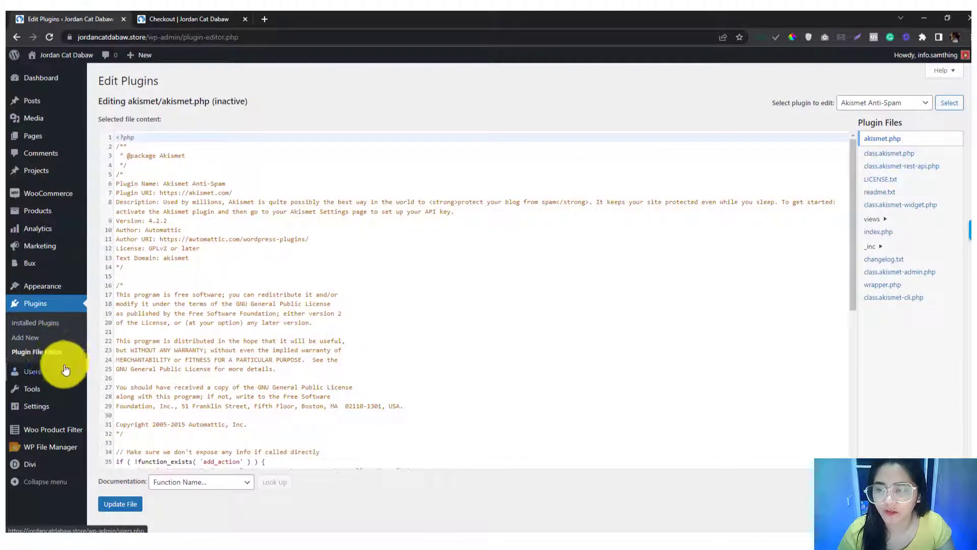
{"action": "mouse_move", "coordinate": [59, 360]}
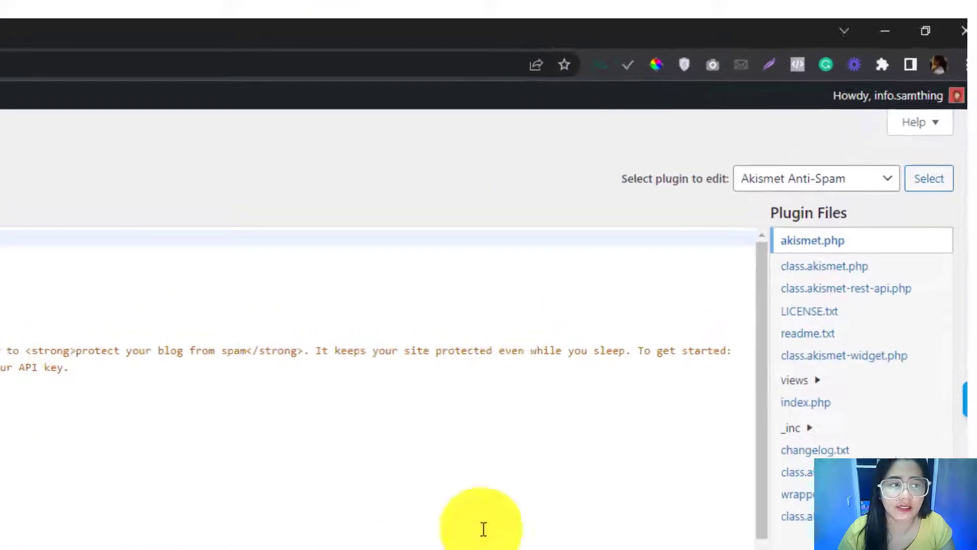
{"action": "left_click", "coordinate": [761, 181]}
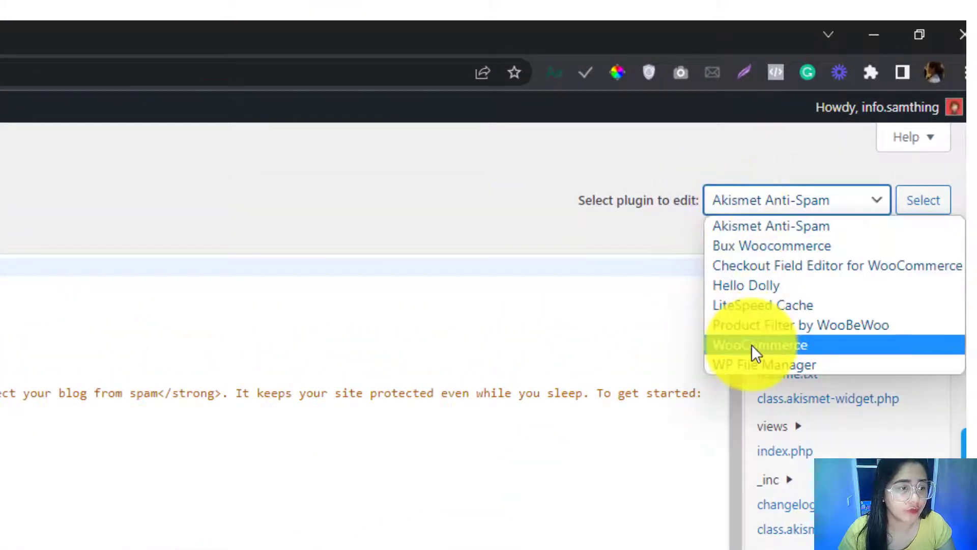
{"action": "left_click", "coordinate": [752, 344]}
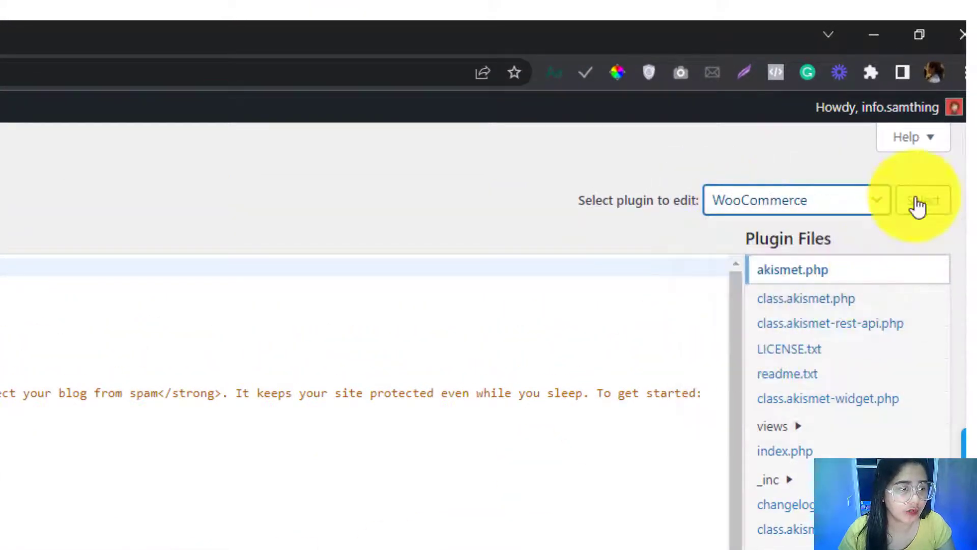
{"action": "left_click", "coordinate": [918, 203]}
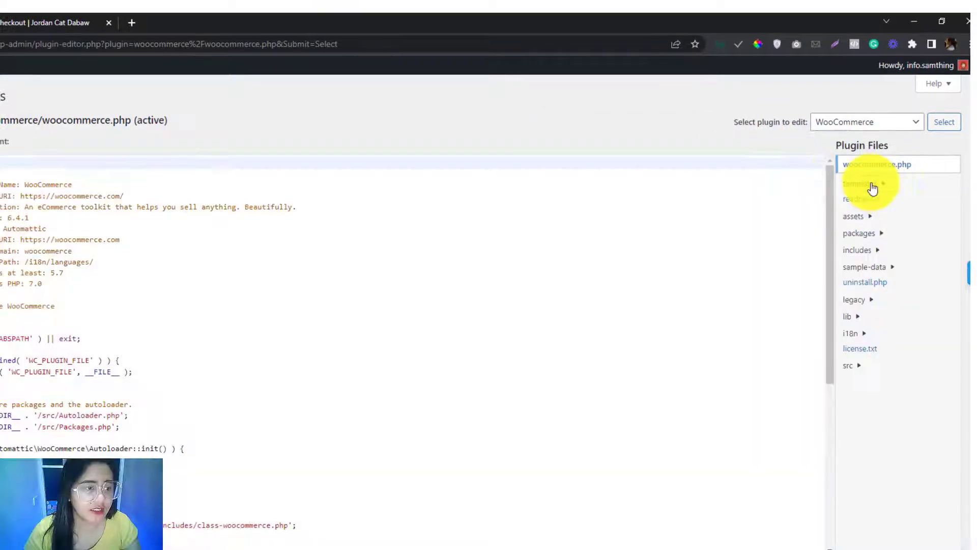
Step: Browse WooCommerce's templates folder, peeking into the loop, notices and single-product subfolders
{"action": "left_click", "coordinate": [865, 186]}
{"action": "left_click", "coordinate": [865, 189]}
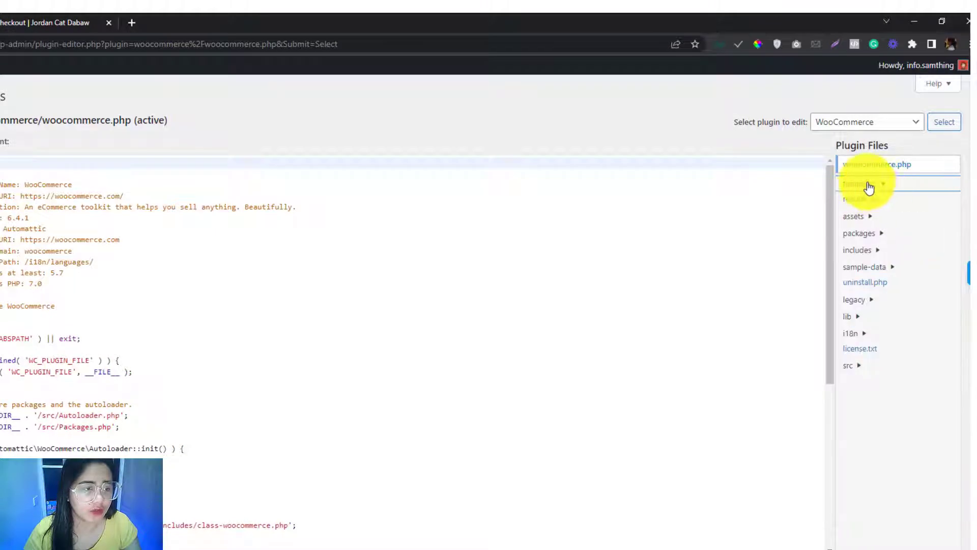
{"action": "left_click", "coordinate": [869, 186]}
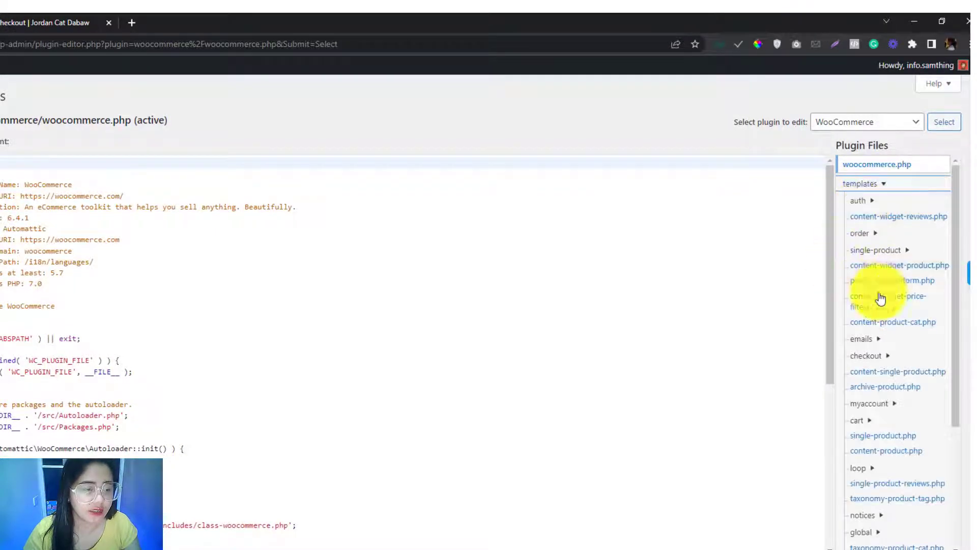
{"action": "scroll", "coordinate": [860, 387], "scroll_direction": "down", "scroll_amount": 1}
{"action": "scroll", "coordinate": [859, 387], "scroll_direction": "down", "scroll_amount": 3}
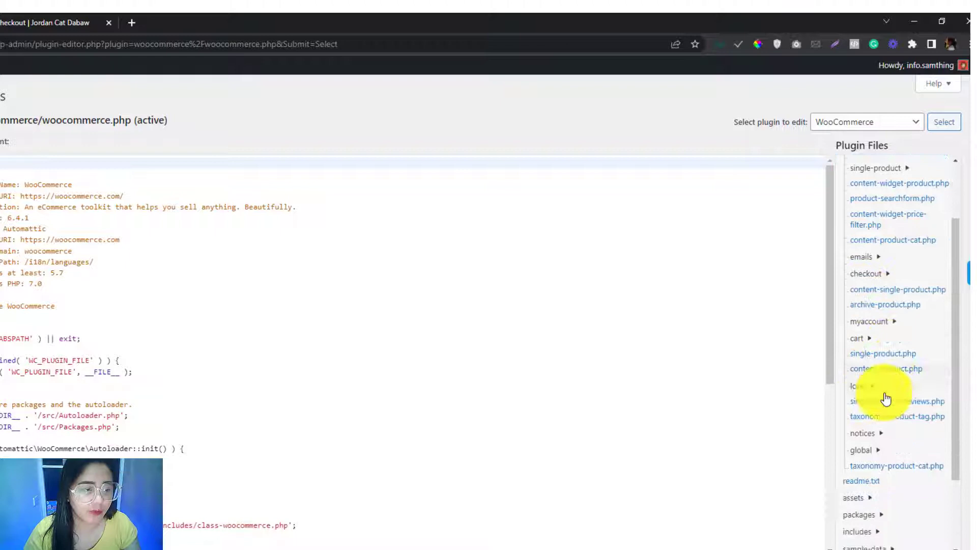
{"action": "left_click", "coordinate": [860, 350]}
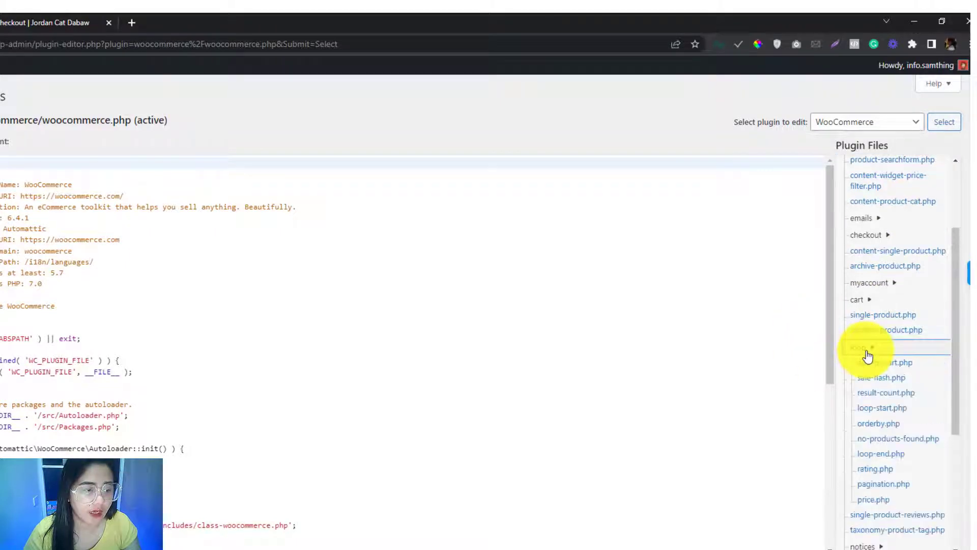
{"action": "left_click", "coordinate": [860, 350]}
{"action": "left_click", "coordinate": [860, 396]}
{"action": "left_click", "coordinate": [860, 396]}
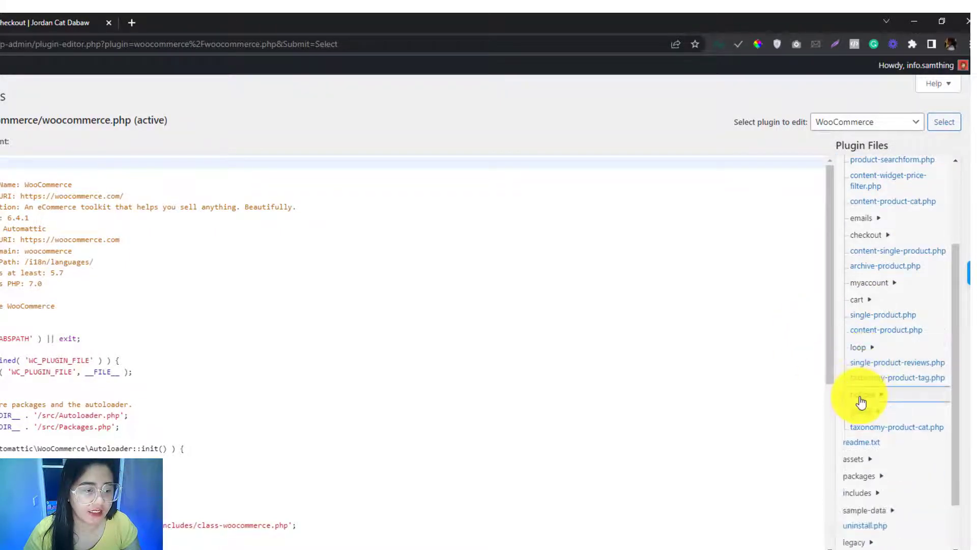
{"action": "left_click", "coordinate": [859, 395]}
{"action": "left_click", "coordinate": [859, 395]}
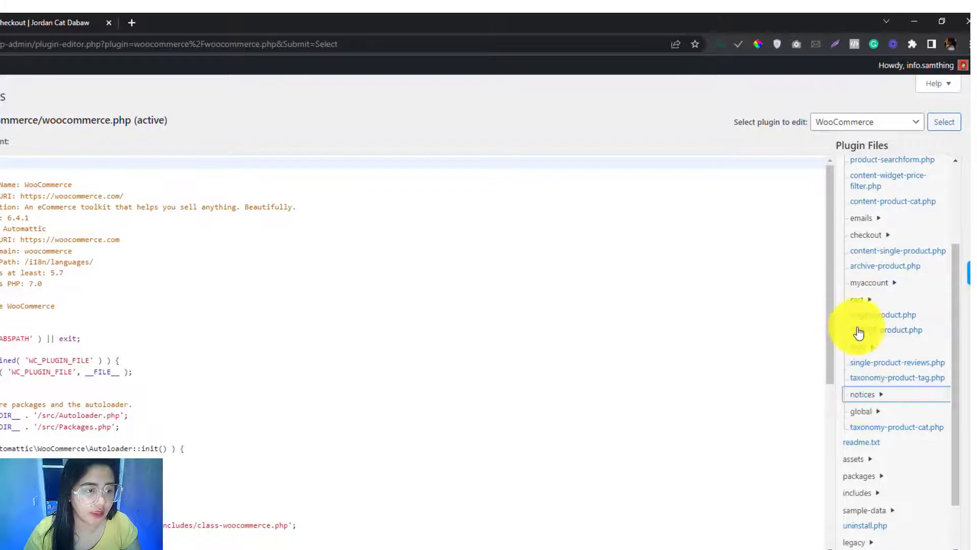
{"action": "scroll", "coordinate": [859, 336], "scroll_direction": "up", "scroll_amount": 2}
{"action": "scroll", "coordinate": [858, 339], "scroll_direction": "up", "scroll_amount": 2}
{"action": "left_click", "coordinate": [879, 252]}
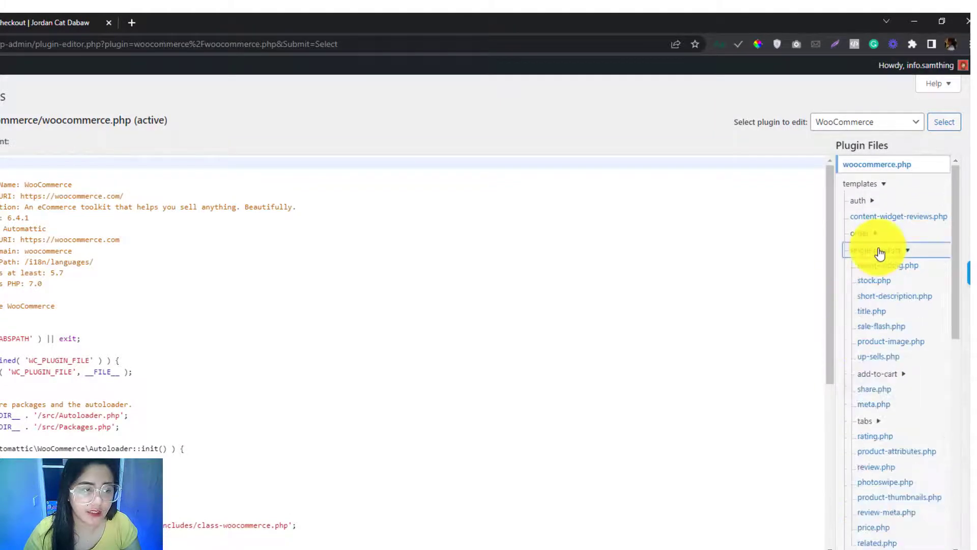
{"action": "left_click", "coordinate": [880, 251]}
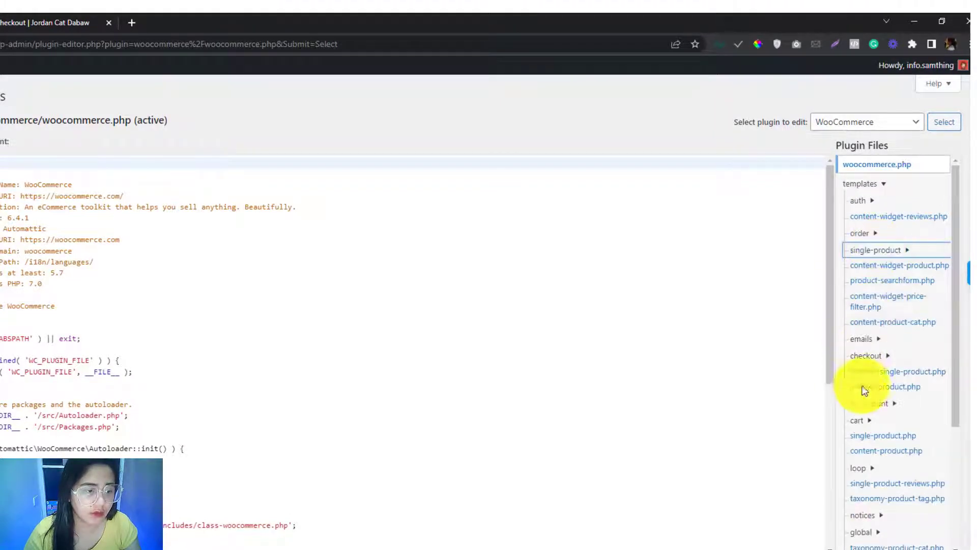
{"action": "scroll", "coordinate": [864, 458], "scroll_direction": "down", "scroll_amount": 2}
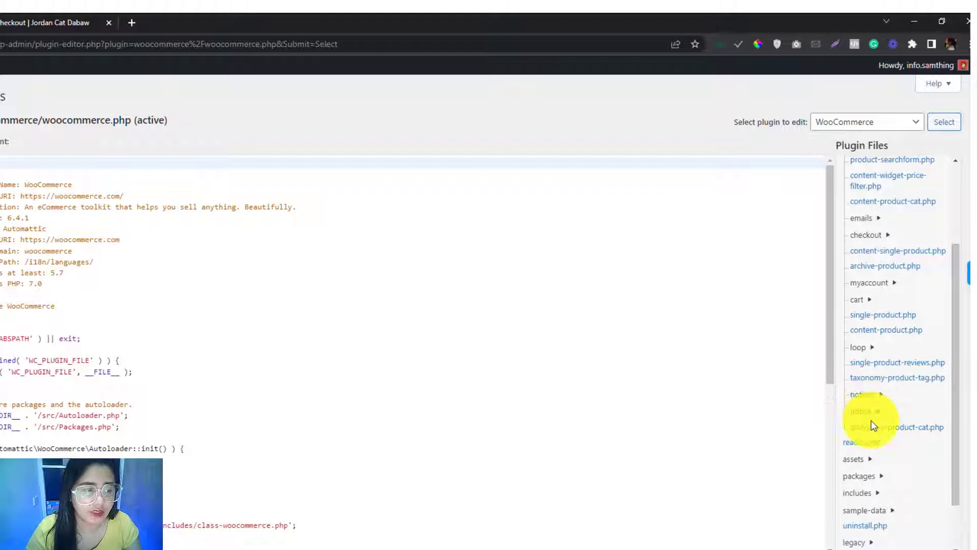
{"action": "scroll", "coordinate": [872, 402], "scroll_direction": "up", "scroll_amount": 2}
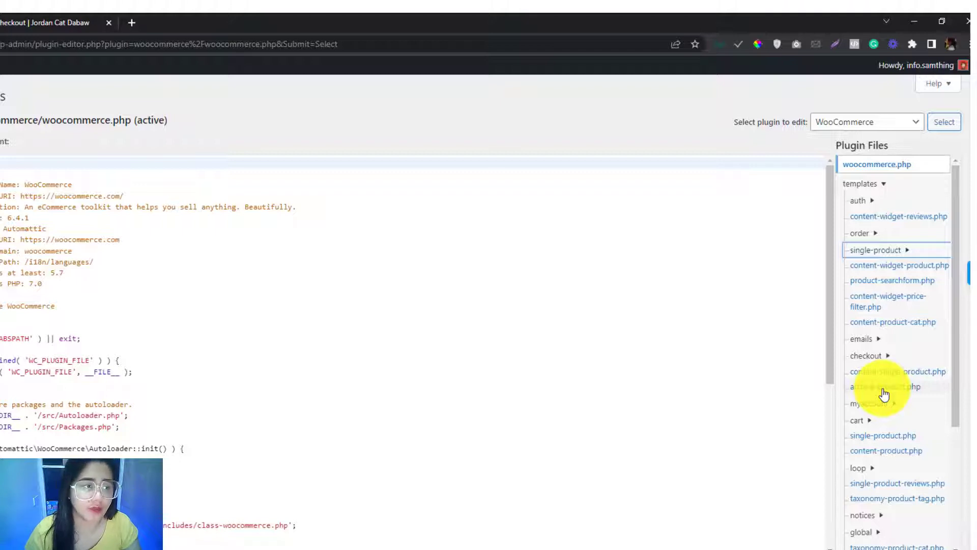
Step: Expand templates > checkout and open thankyou.php in the editor
{"action": "left_click", "coordinate": [865, 356]}
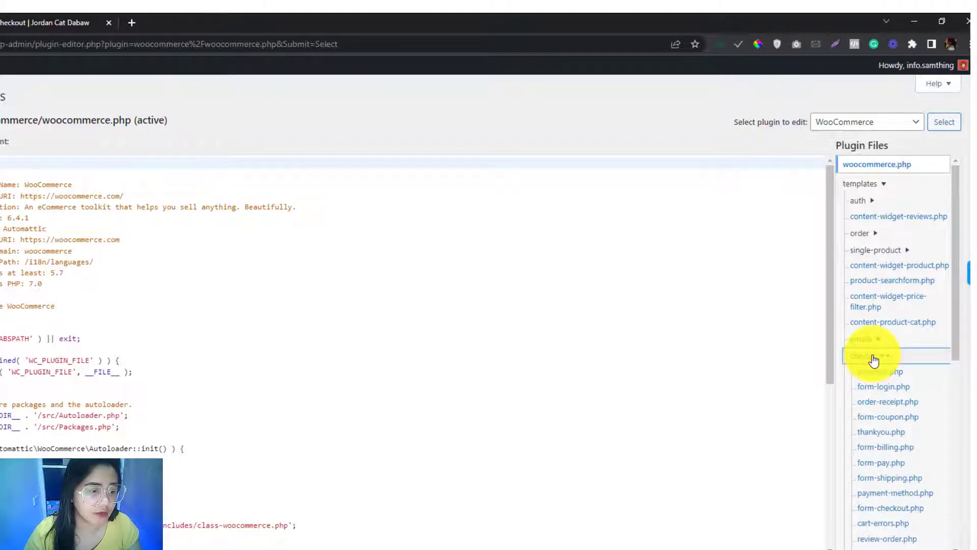
{"action": "scroll", "coordinate": [926, 371], "scroll_direction": "down", "scroll_amount": 4}
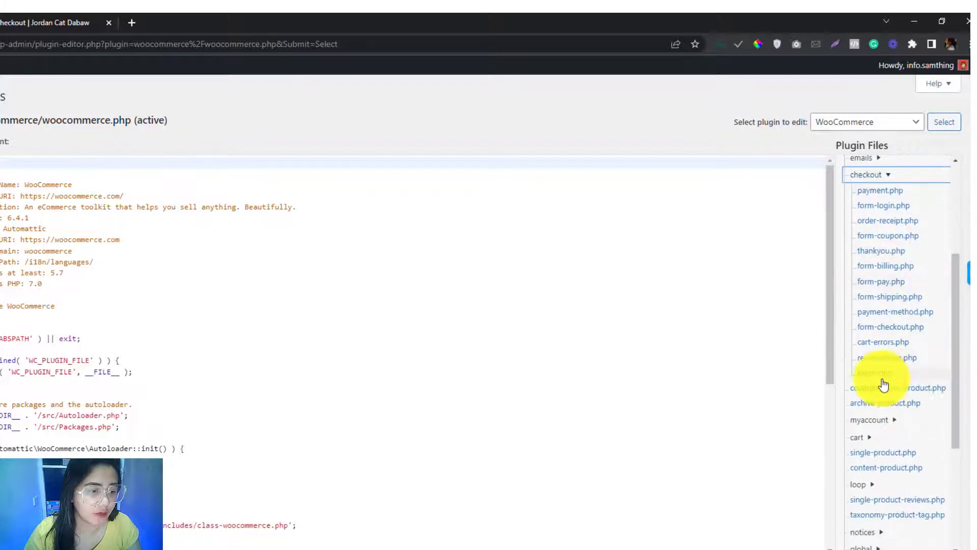
{"action": "scroll", "coordinate": [884, 379], "scroll_direction": "up", "scroll_amount": 1}
{"action": "left_click", "coordinate": [883, 314]}
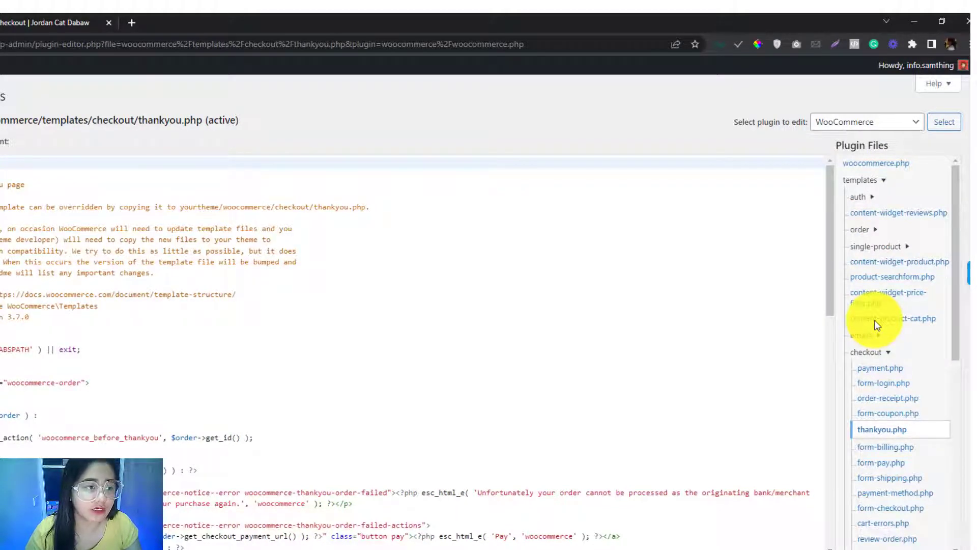
{"action": "left_click", "coordinate": [879, 189]}
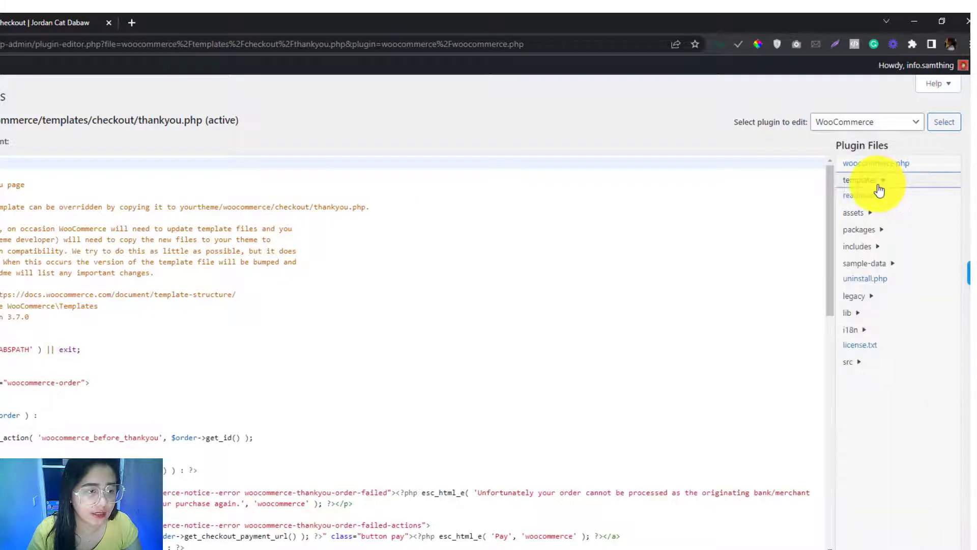
{"action": "left_click", "coordinate": [878, 186]}
{"action": "scroll", "coordinate": [881, 356], "scroll_direction": "down", "scroll_amount": 4}
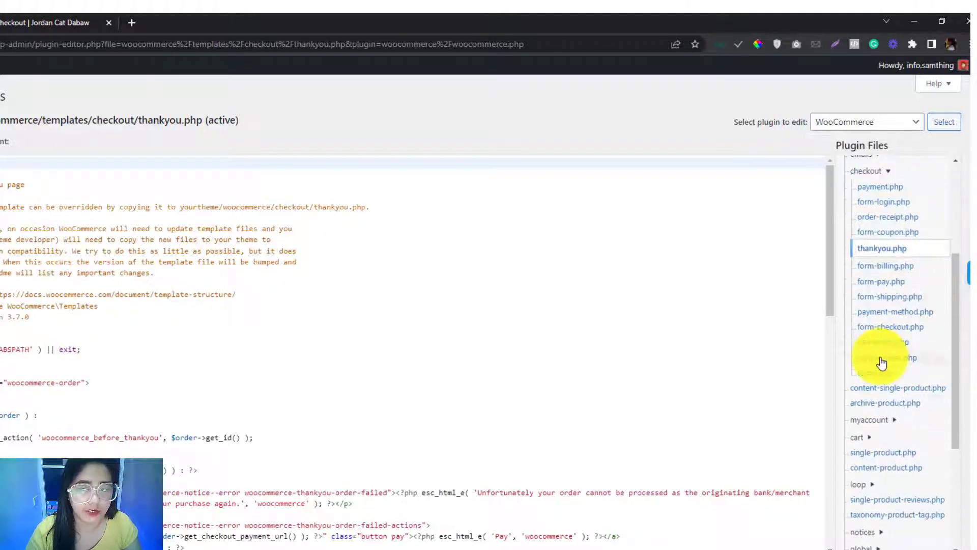
{"action": "scroll", "coordinate": [883, 360], "scroll_direction": "up", "scroll_amount": 4}
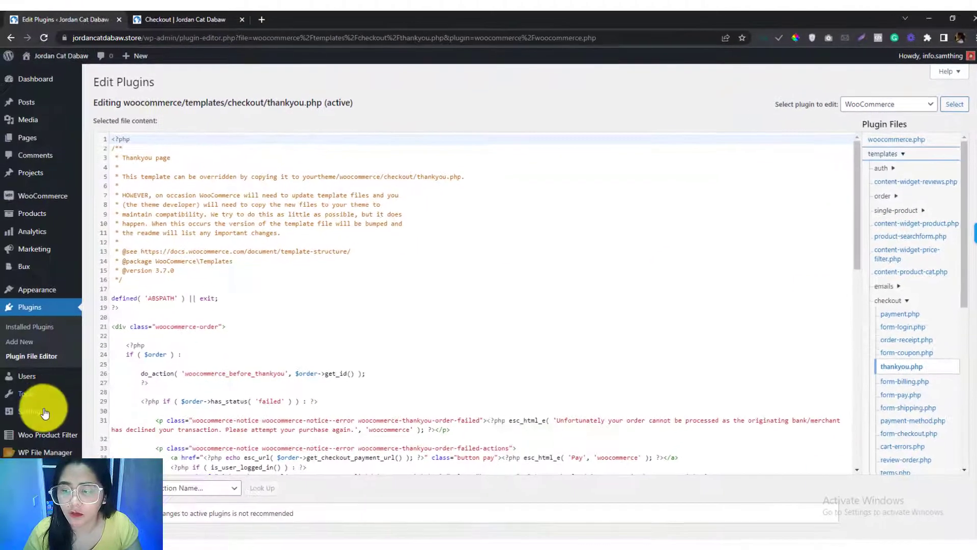
Step: Open WP File Manager in a new tab showing the Divi_Child theme folder
{"action": "mouse_move", "coordinate": [35, 450]}
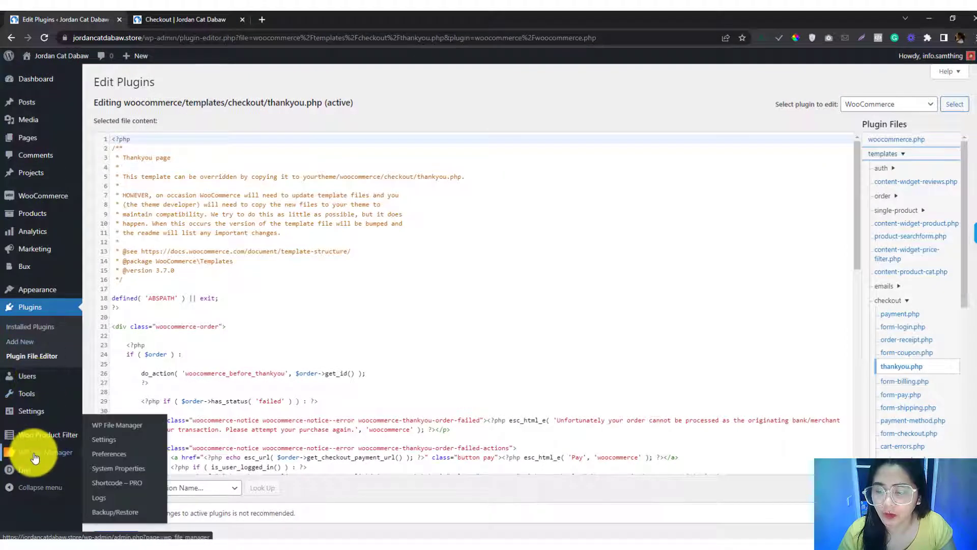
{"action": "right_click", "coordinate": [112, 431]}
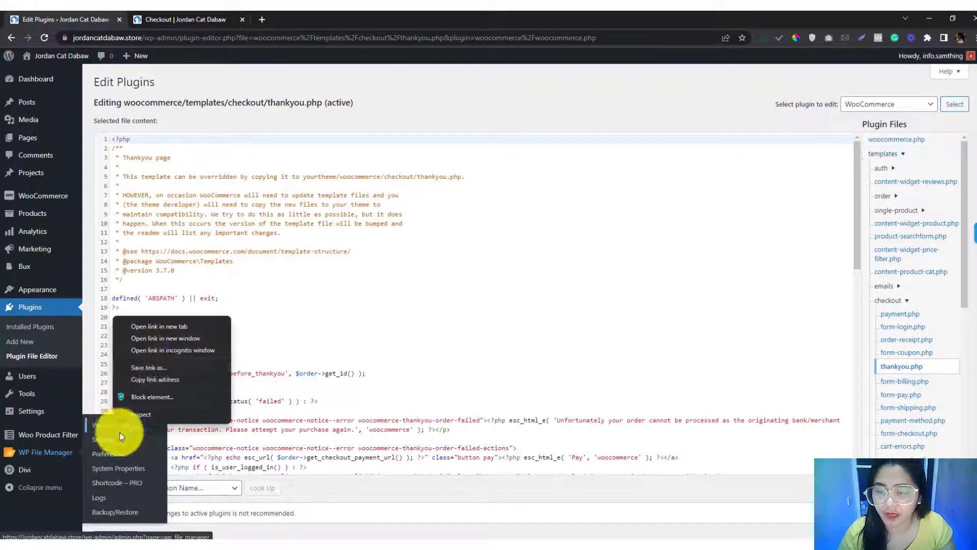
{"action": "left_click", "coordinate": [178, 324]}
{"action": "left_click", "coordinate": [200, 17]}
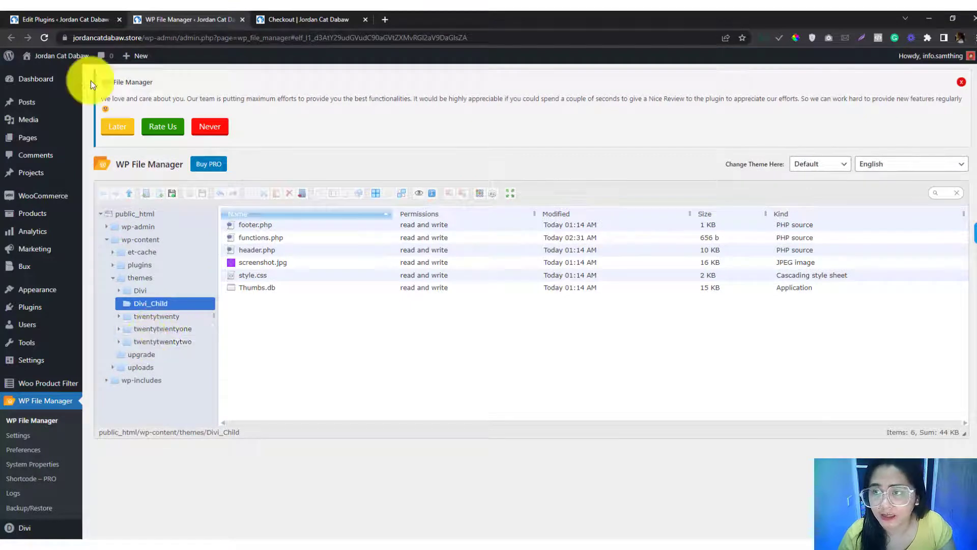
{"action": "left_click", "coordinate": [69, 20]}
{"action": "left_click", "coordinate": [137, 21]}
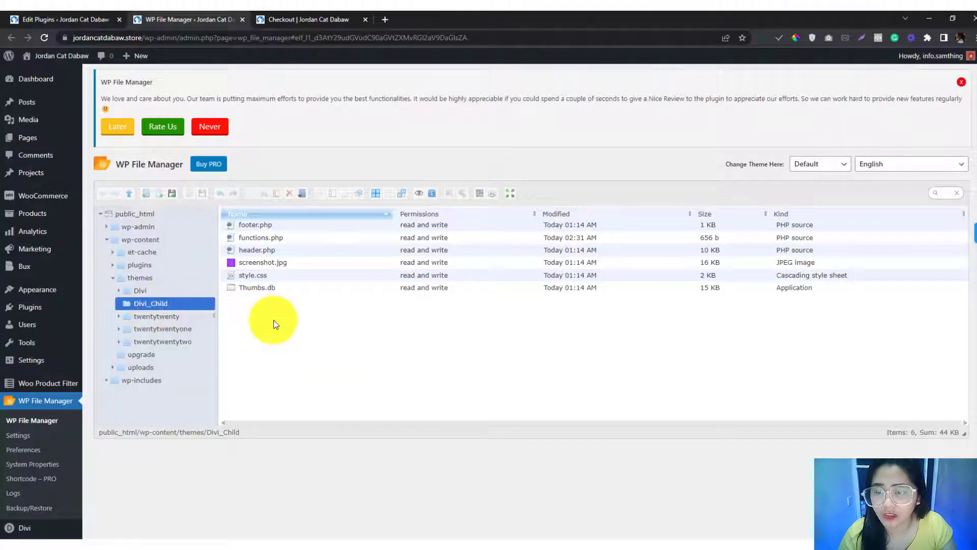
Step: Create a 'woocommerce' folder inside Divi_Child and open it
{"action": "right_click", "coordinate": [283, 293]}
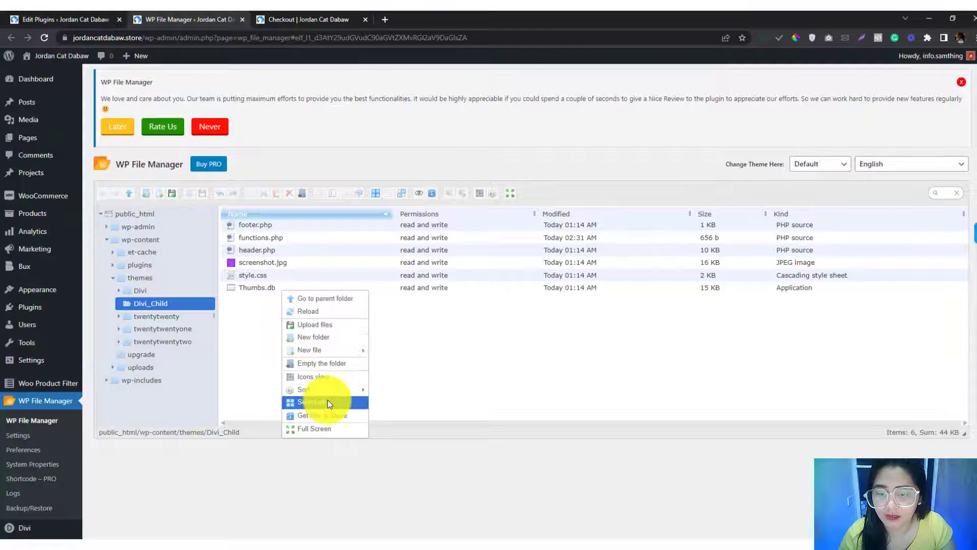
{"action": "left_click", "coordinate": [327, 336]}
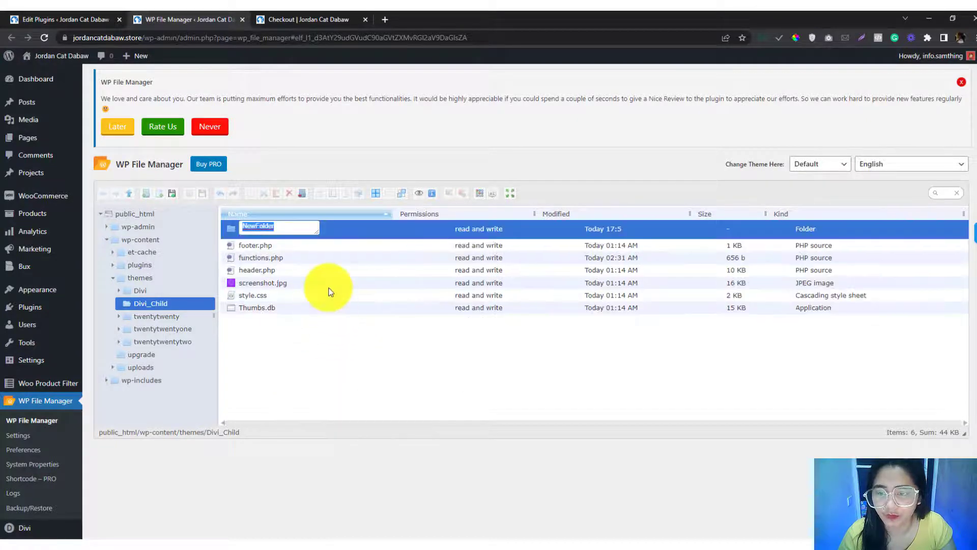
{"action": "type", "text": "woocommerc"}
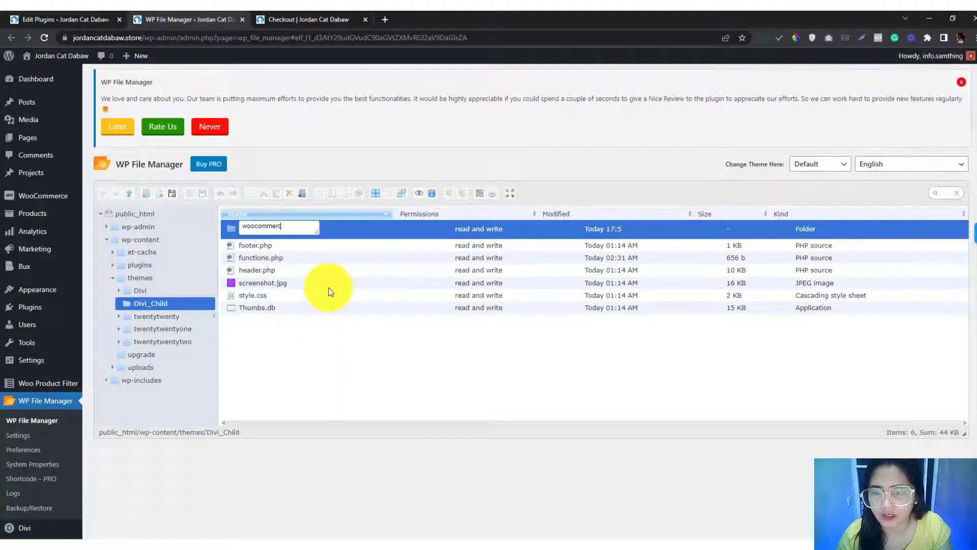
{"action": "type", "text": "e"}
{"action": "key", "text": "Return"}
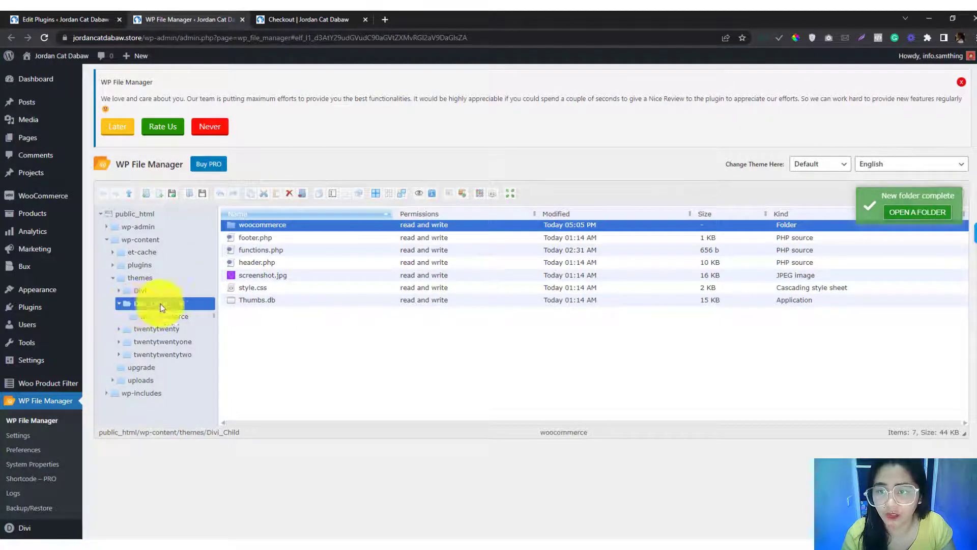
{"action": "double_click", "coordinate": [257, 224]}
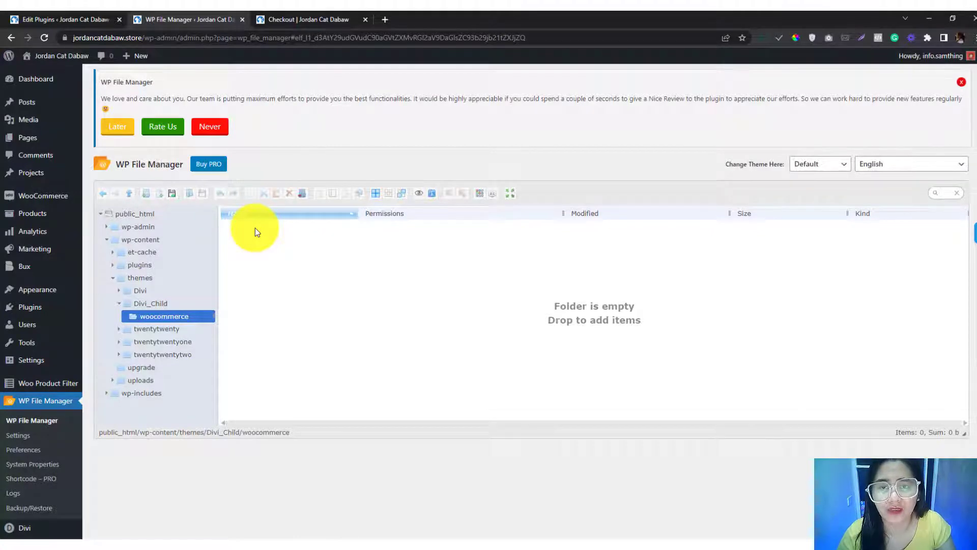
Step: Create a 'templates' folder inside woocommerce, then return to the plugin editor tab
{"action": "right_click", "coordinate": [263, 232]}
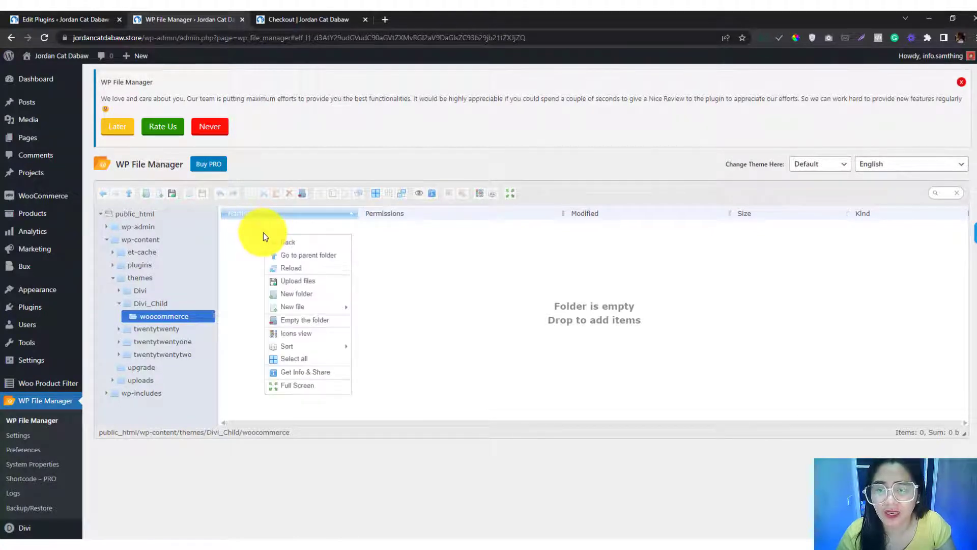
{"action": "left_click", "coordinate": [302, 293]}
{"action": "type", "text": "temp"}
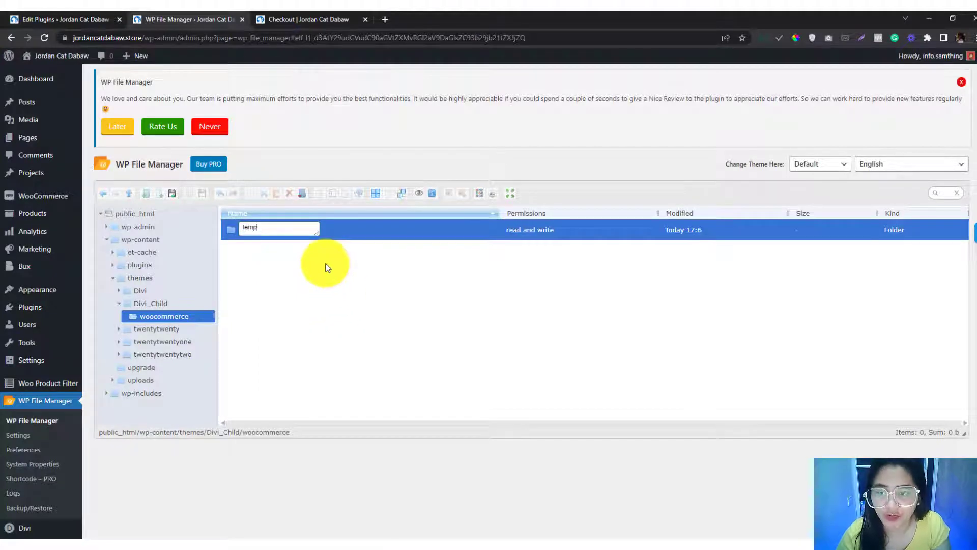
{"action": "type", "text": "lates"}
{"action": "key", "text": "Return"}
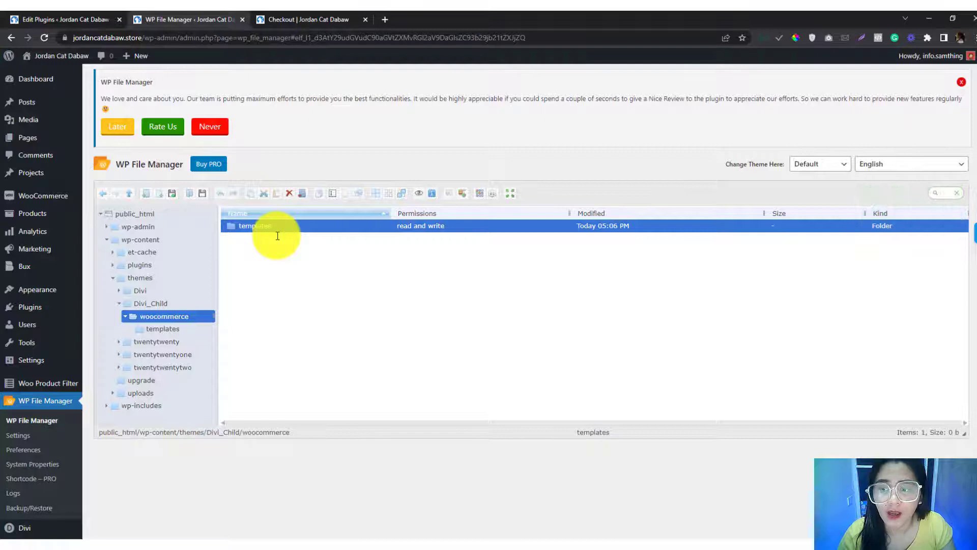
{"action": "left_click", "coordinate": [159, 329]}
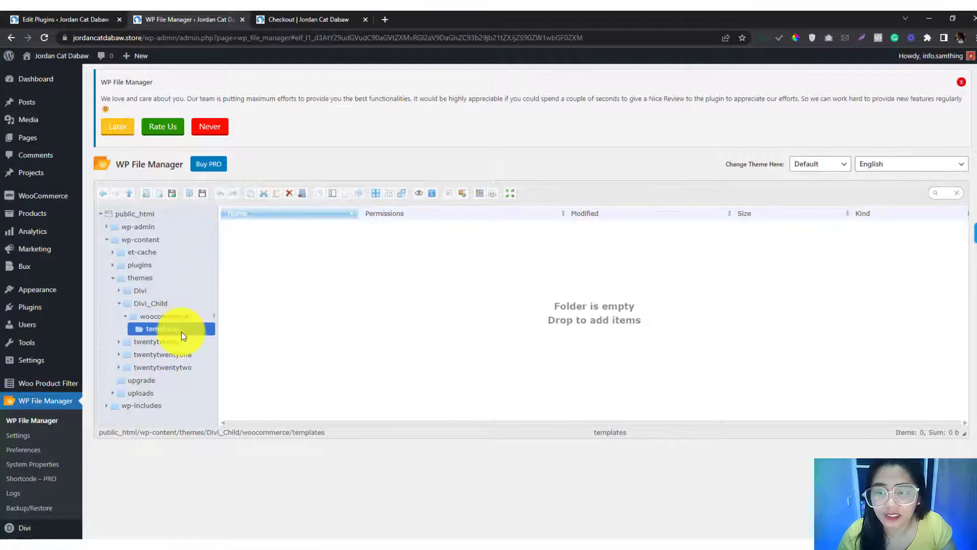
{"action": "right_click", "coordinate": [181, 332]}
{"action": "left_click", "coordinate": [77, 19]}
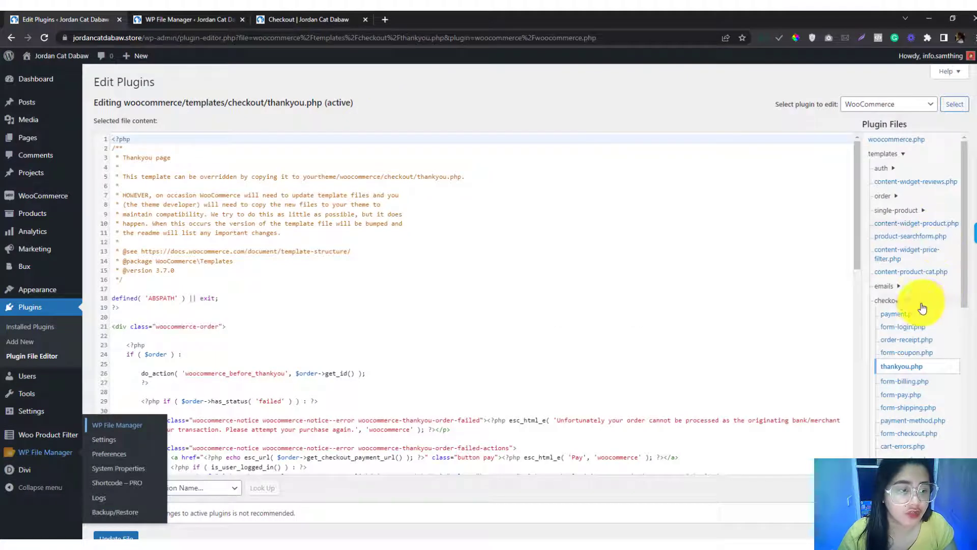
{"action": "left_click", "coordinate": [898, 301]}
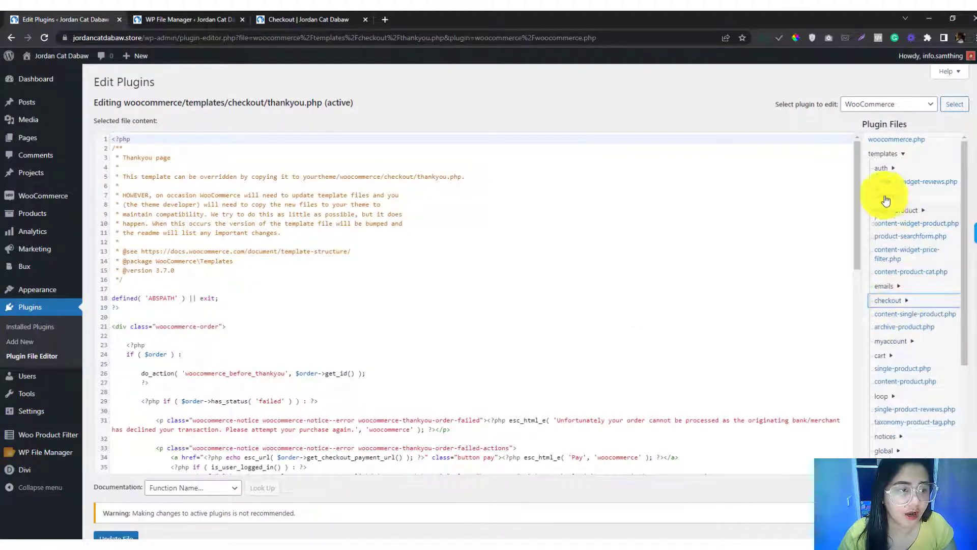
{"action": "left_click", "coordinate": [889, 154]}
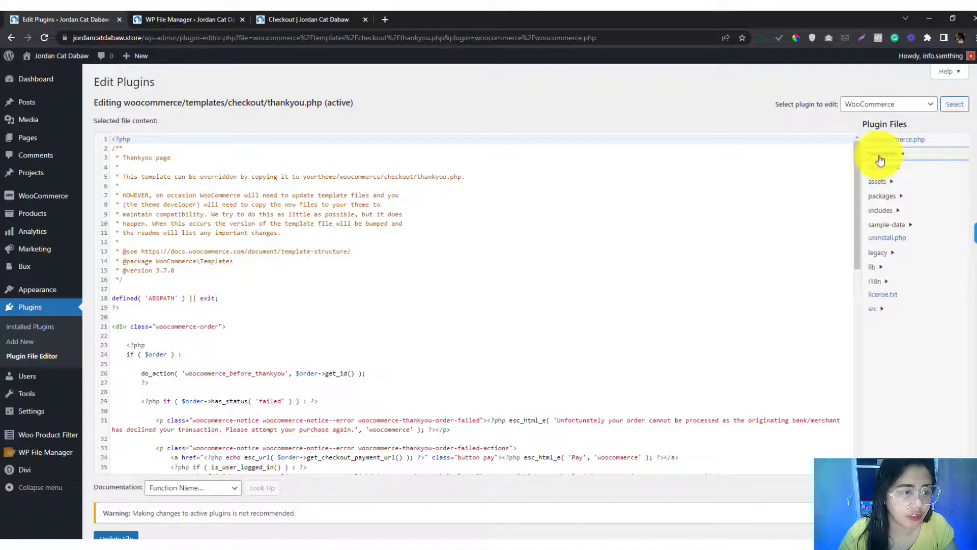
{"action": "left_click", "coordinate": [883, 158]}
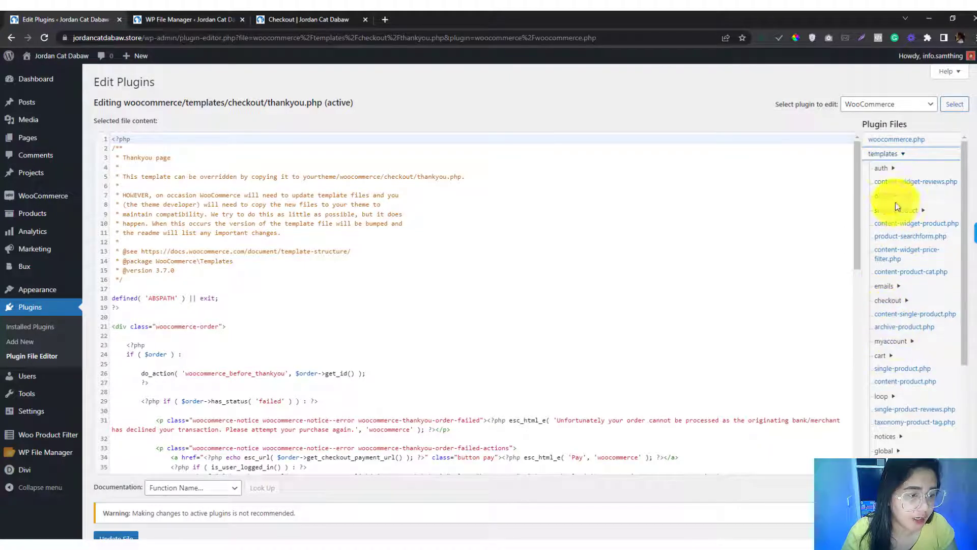
{"action": "left_click", "coordinate": [886, 157]}
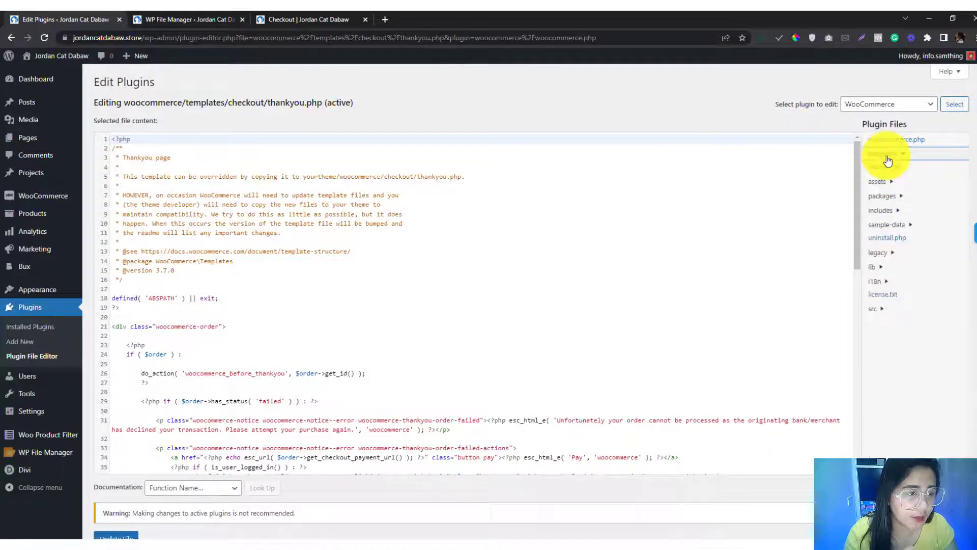
{"action": "left_click", "coordinate": [887, 158]}
{"action": "scroll", "coordinate": [891, 266], "scroll_direction": "down", "scroll_amount": 5}
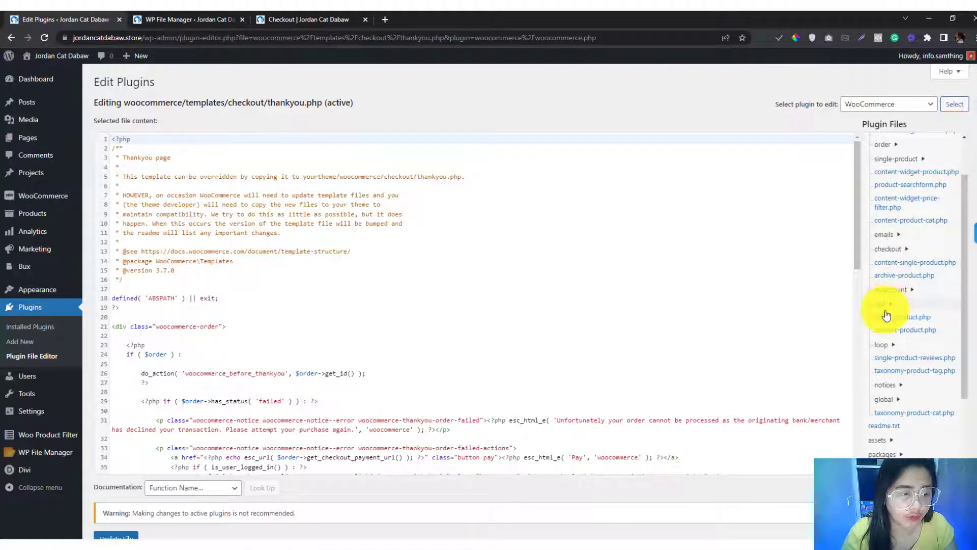
{"action": "scroll", "coordinate": [886, 314], "scroll_direction": "up", "scroll_amount": 1}
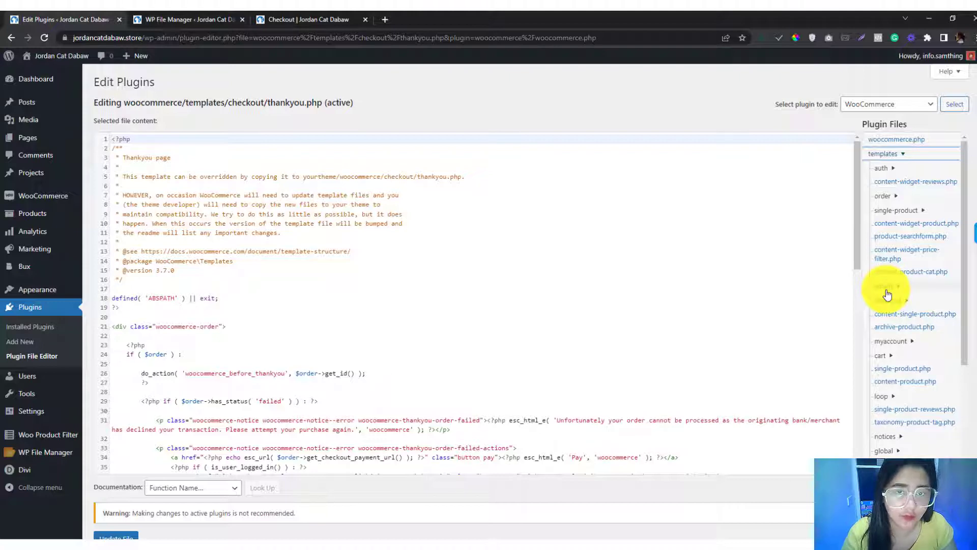
{"action": "left_click", "coordinate": [882, 158]}
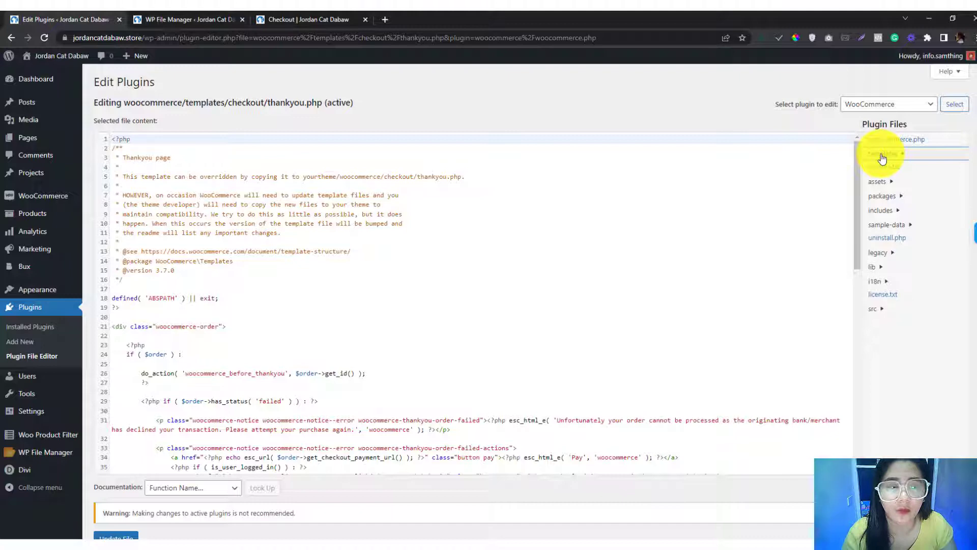
{"action": "left_click", "coordinate": [882, 158]}
{"action": "scroll", "coordinate": [886, 308], "scroll_direction": "down", "scroll_amount": 3}
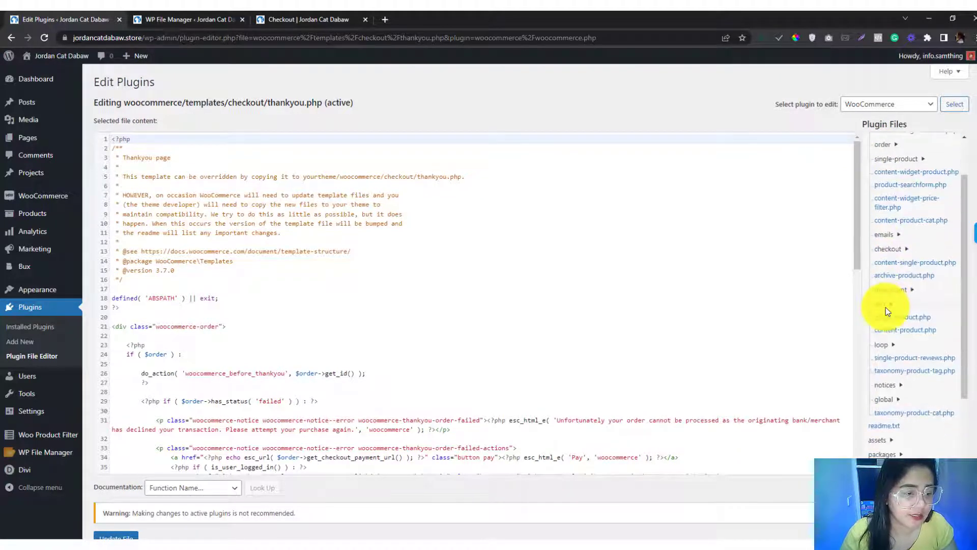
{"action": "scroll", "coordinate": [885, 307], "scroll_direction": "up", "scroll_amount": 1}
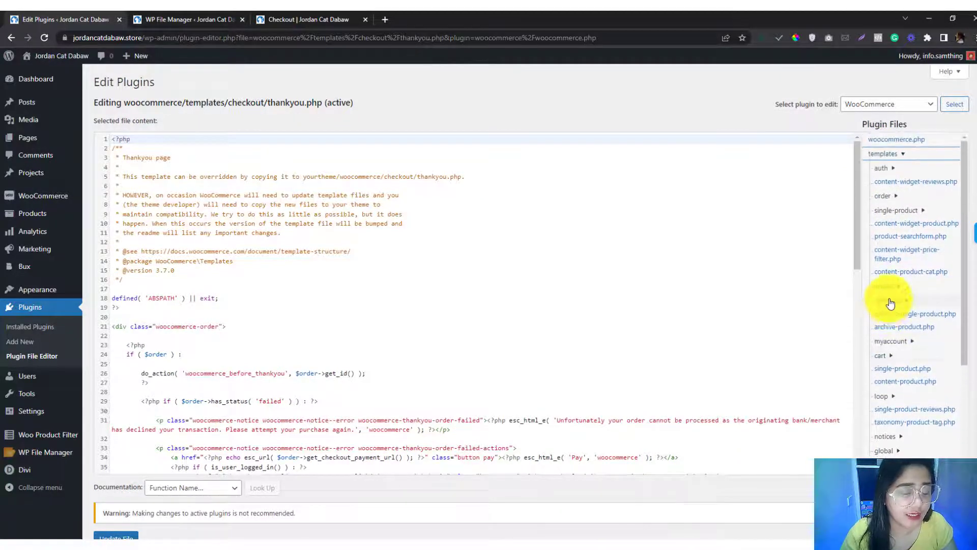
{"action": "left_click", "coordinate": [889, 303]}
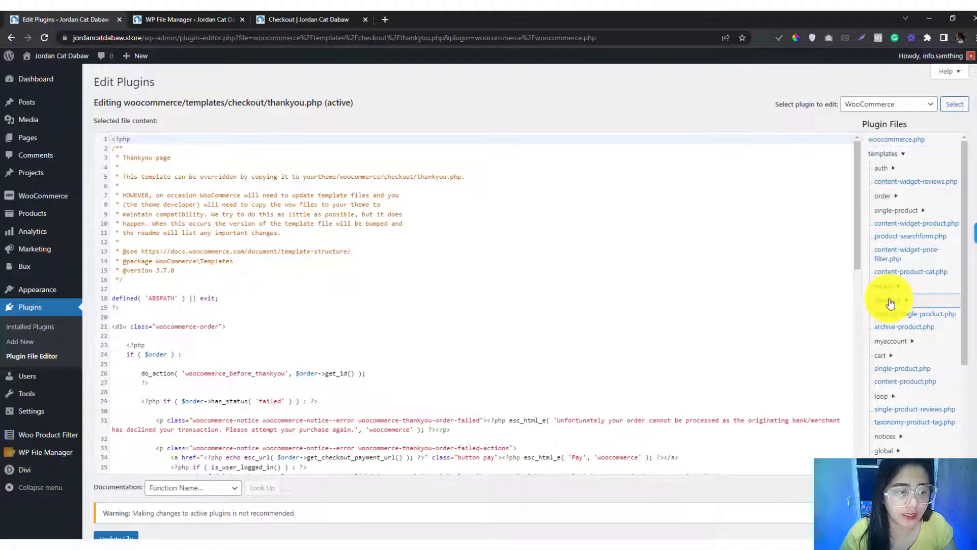
Step: Rename the templates folder under Divi_Child/woocommerce to 'checkout' and return to the plugin editor
{"action": "left_click", "coordinate": [173, 19]}
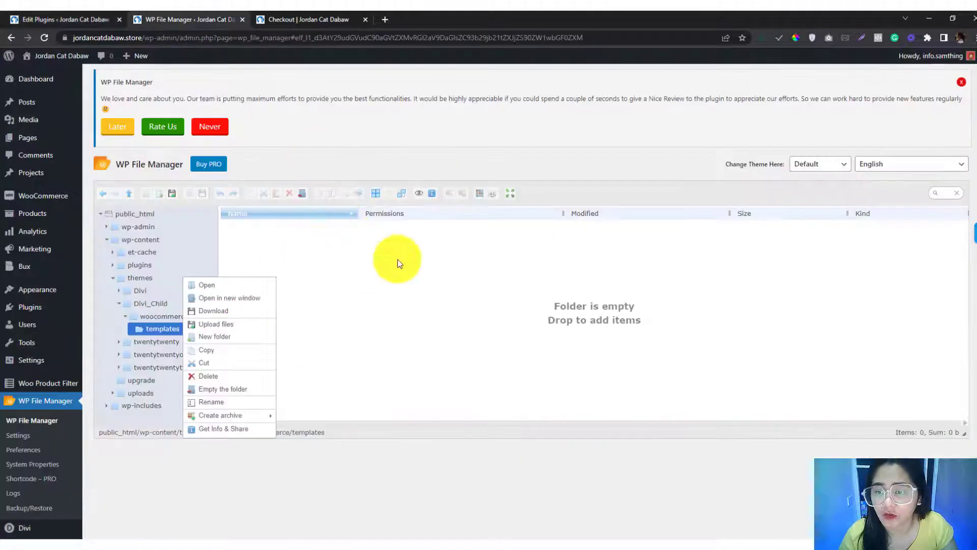
{"action": "left_click", "coordinate": [269, 300]}
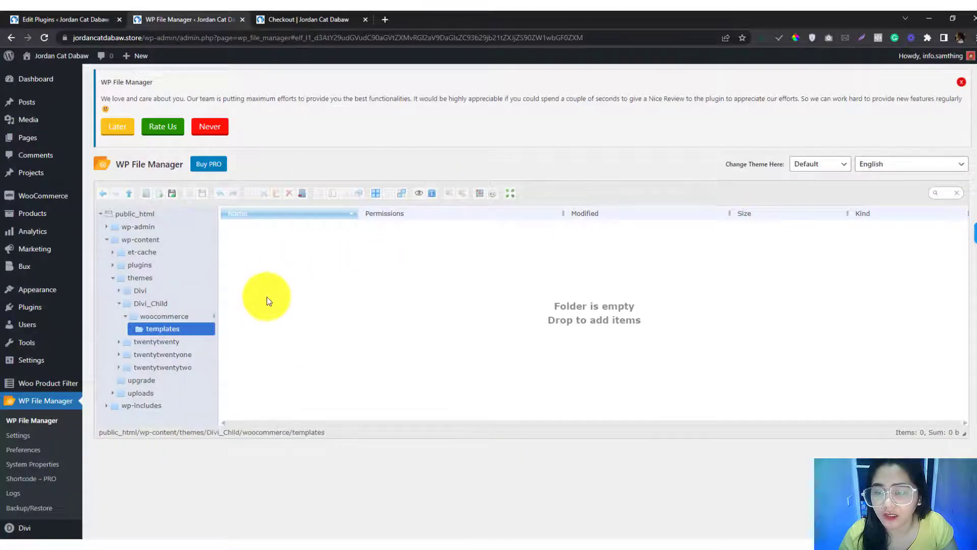
{"action": "left_click", "coordinate": [178, 316]}
{"action": "left_click", "coordinate": [261, 226]}
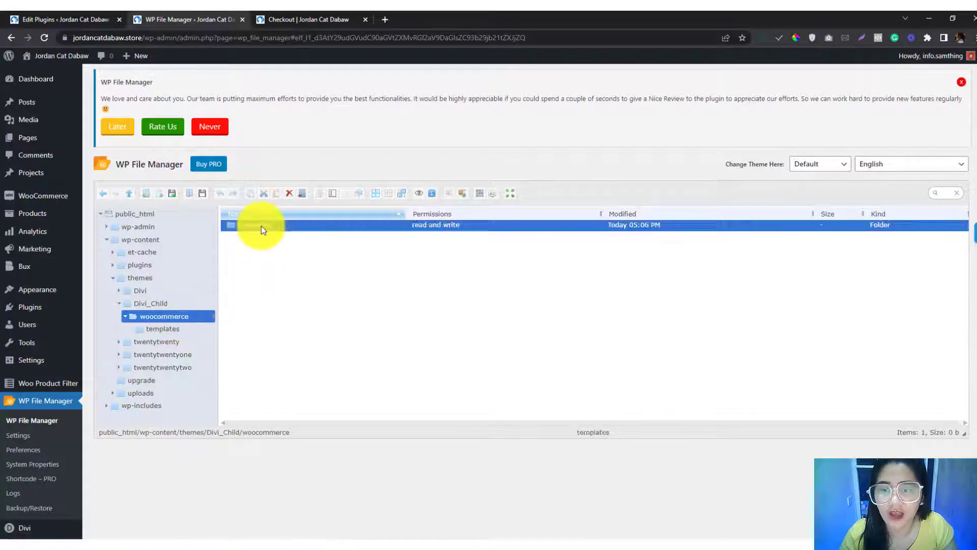
{"action": "right_click", "coordinate": [261, 225]}
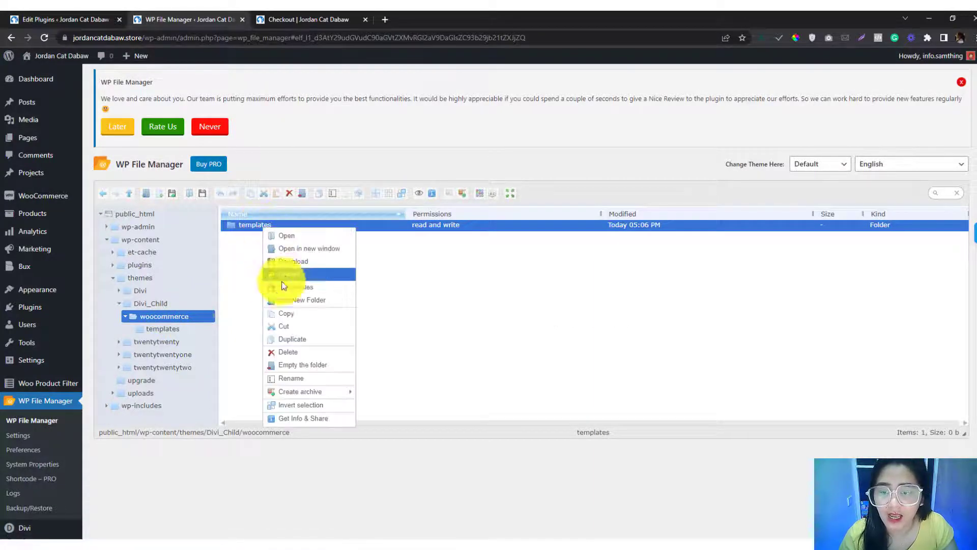
{"action": "left_click", "coordinate": [305, 378]}
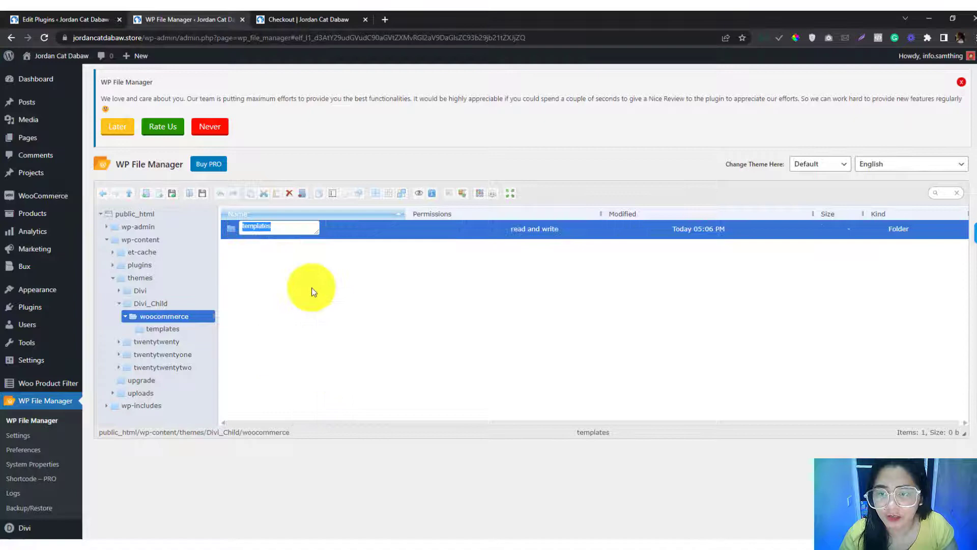
{"action": "type", "text": "checkout"}
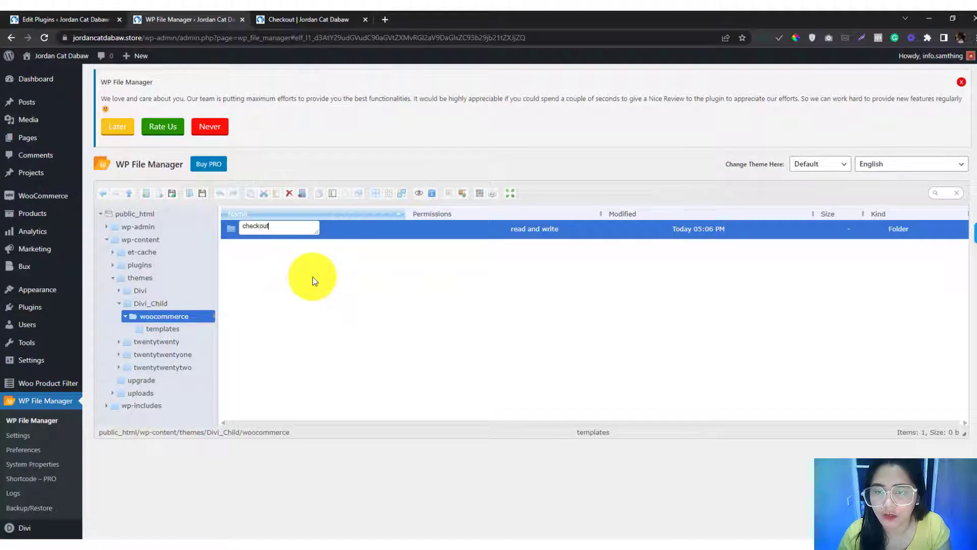
{"action": "key", "text": "Return"}
{"action": "left_click", "coordinate": [77, 19]}
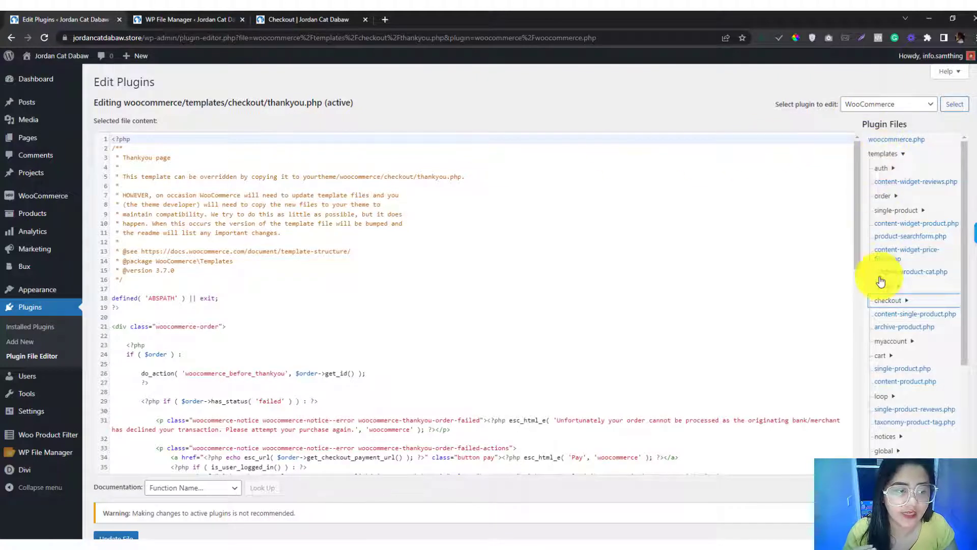
Step: Expand the checkout folder in the Plugin Files list, then switch back to File Manager
{"action": "left_click", "coordinate": [187, 13]}
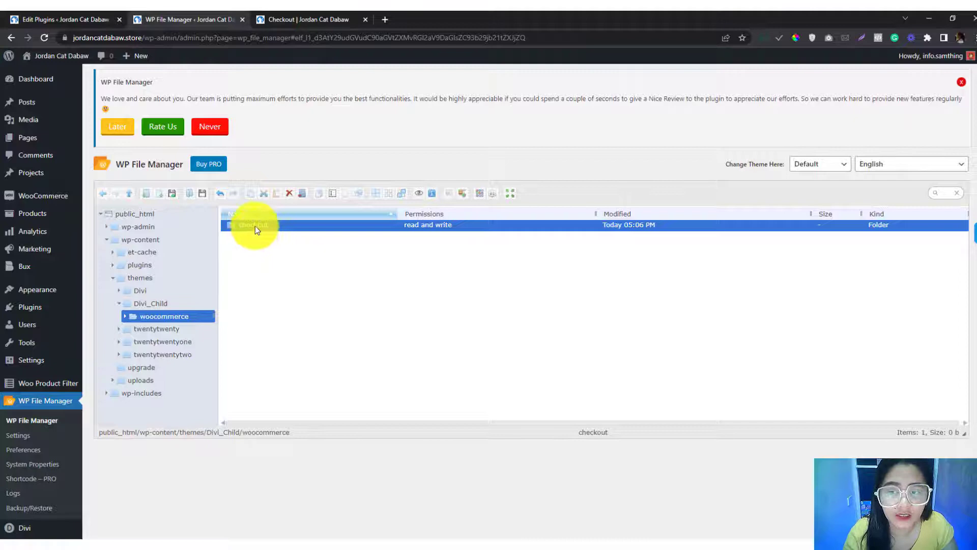
{"action": "left_click", "coordinate": [95, 23]}
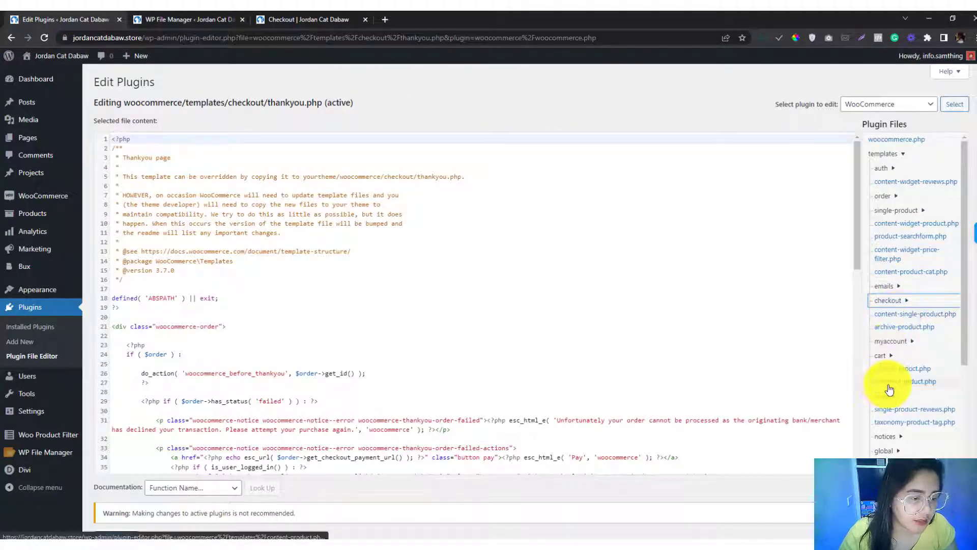
{"action": "left_click", "coordinate": [887, 302]}
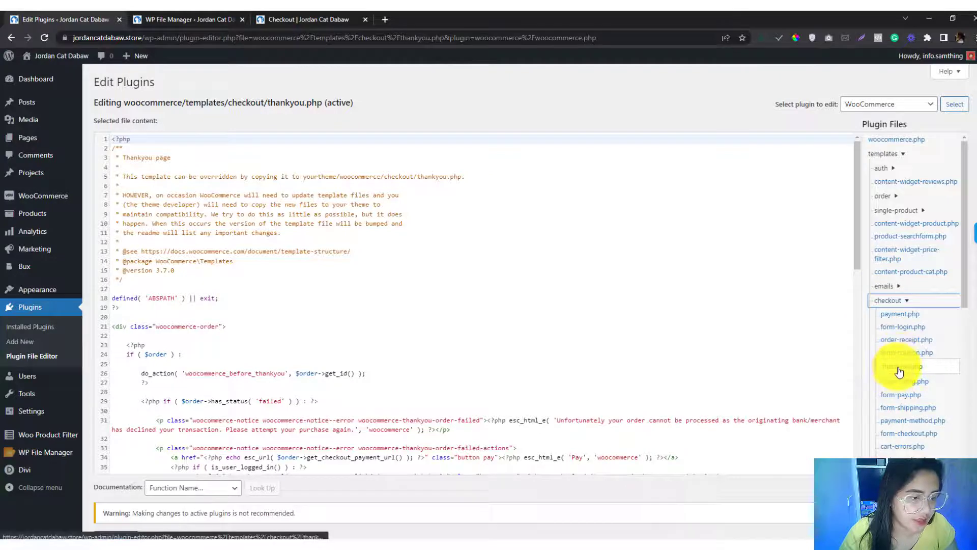
{"action": "left_click", "coordinate": [140, 20]}
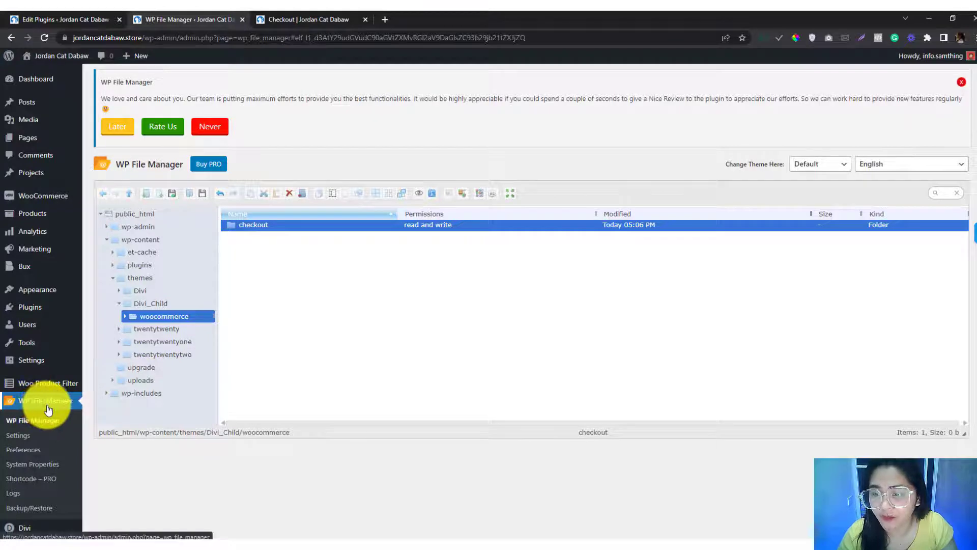
Step: Copy thankyou.php from plugins/woocommerce/templates/checkout
{"action": "left_click", "coordinate": [133, 265]}
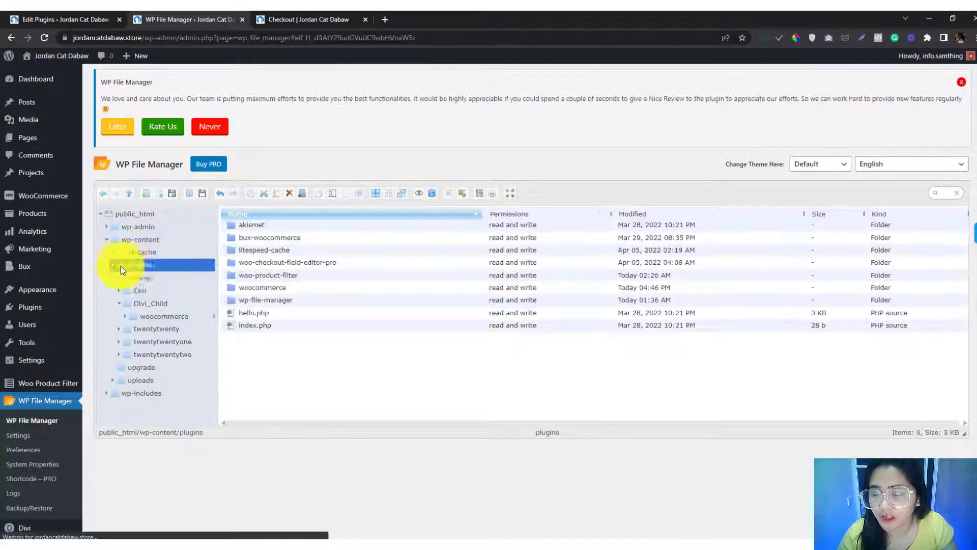
{"action": "left_click", "coordinate": [259, 291]}
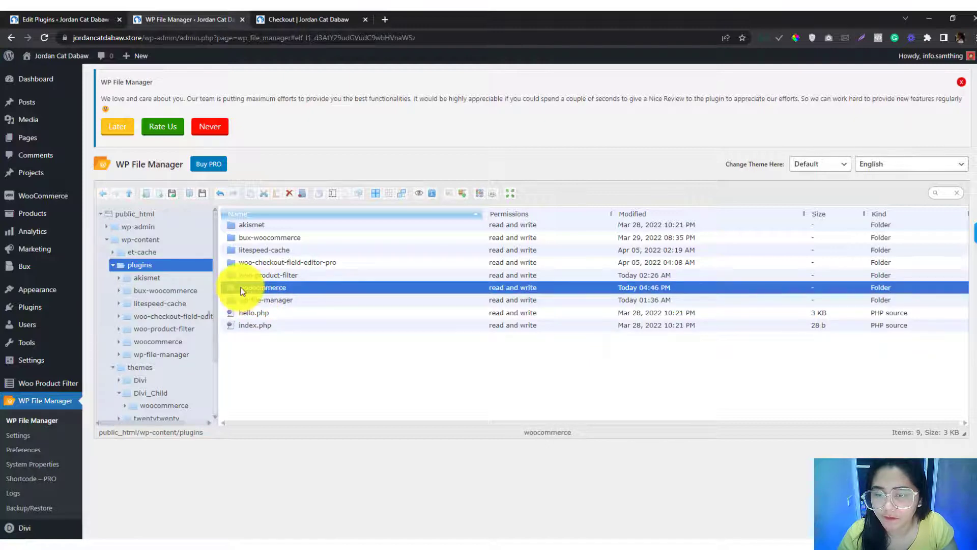
{"action": "double_click", "coordinate": [243, 290]}
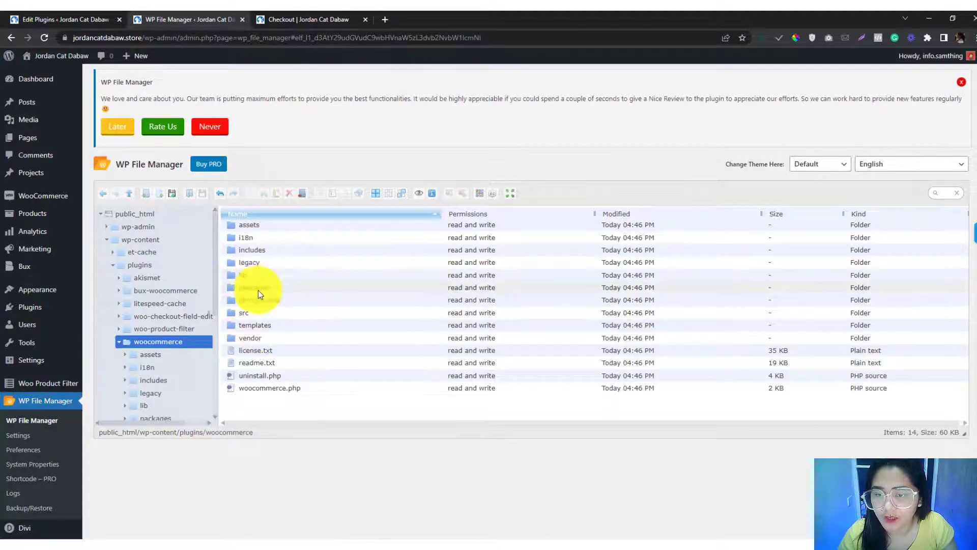
{"action": "double_click", "coordinate": [252, 325]}
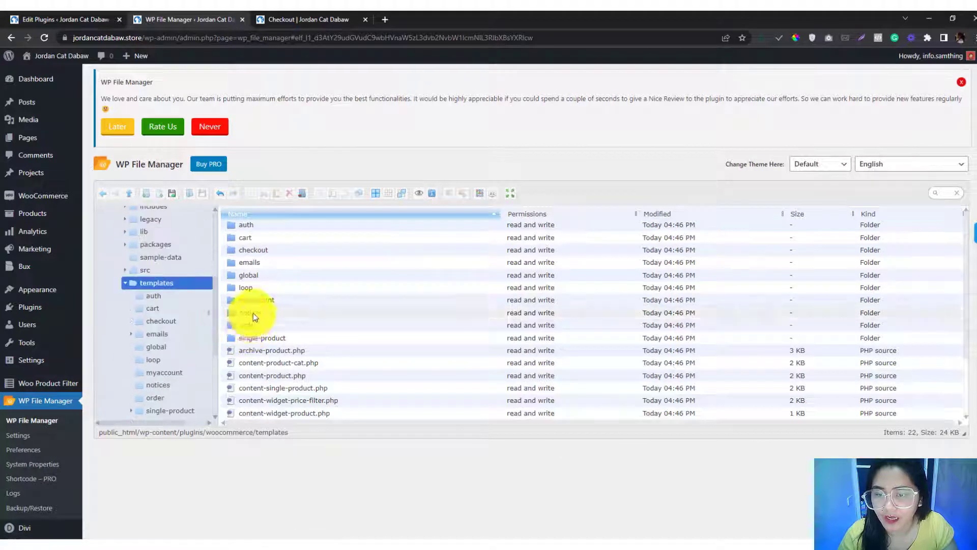
{"action": "double_click", "coordinate": [252, 251]}
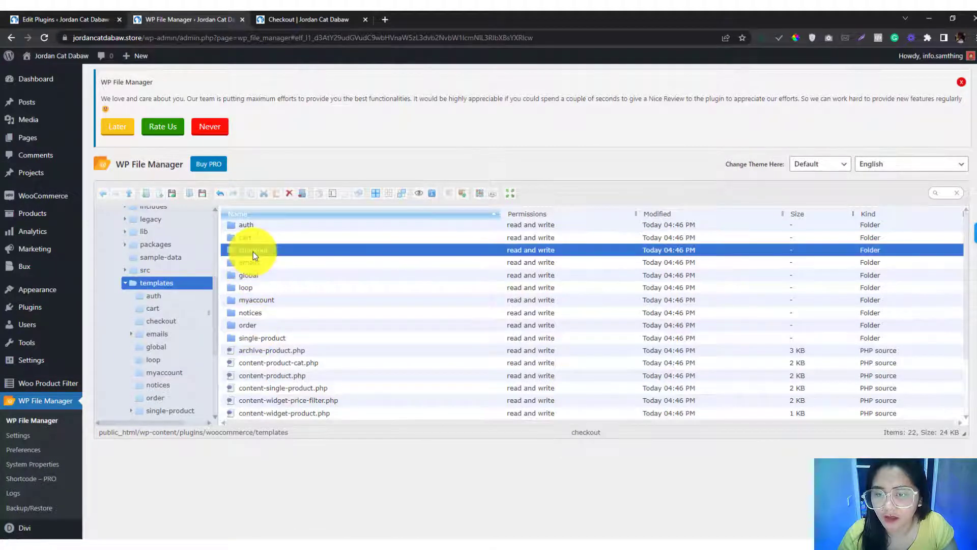
{"action": "left_click", "coordinate": [248, 375]}
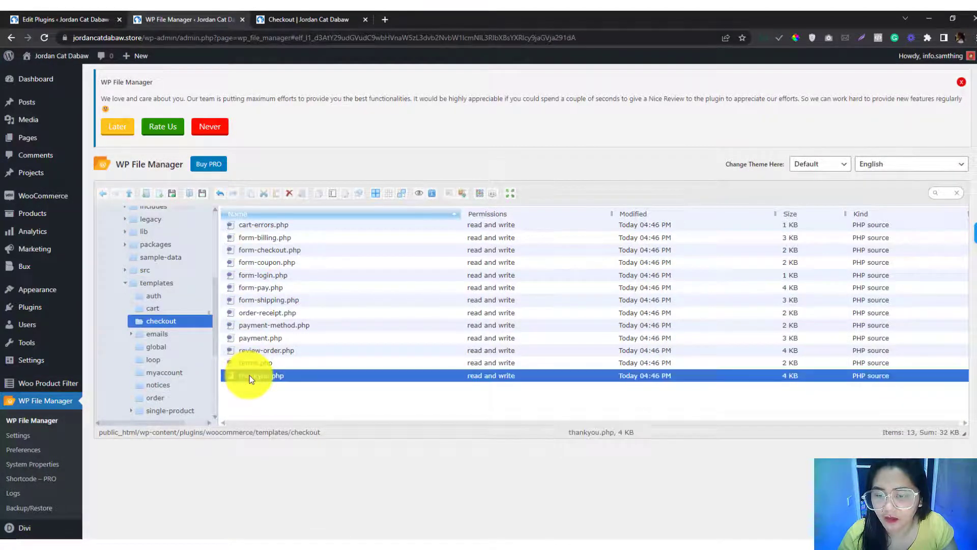
{"action": "right_click", "coordinate": [250, 375]}
{"action": "left_click", "coordinate": [285, 311]}
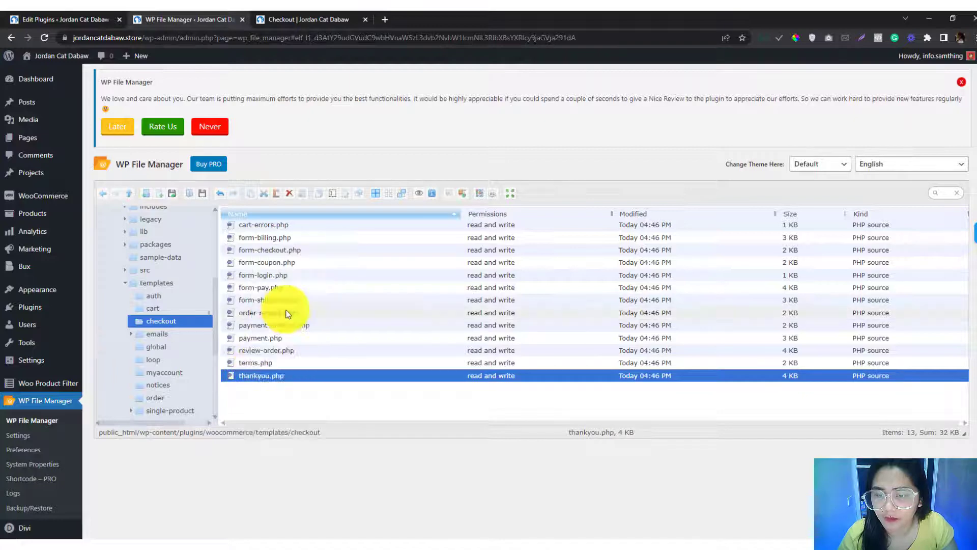
Step: Paste thankyou.php into themes/Divi_Child/woocommerce/checkout
{"action": "scroll", "coordinate": [167, 301], "scroll_direction": "up", "scroll_amount": 5}
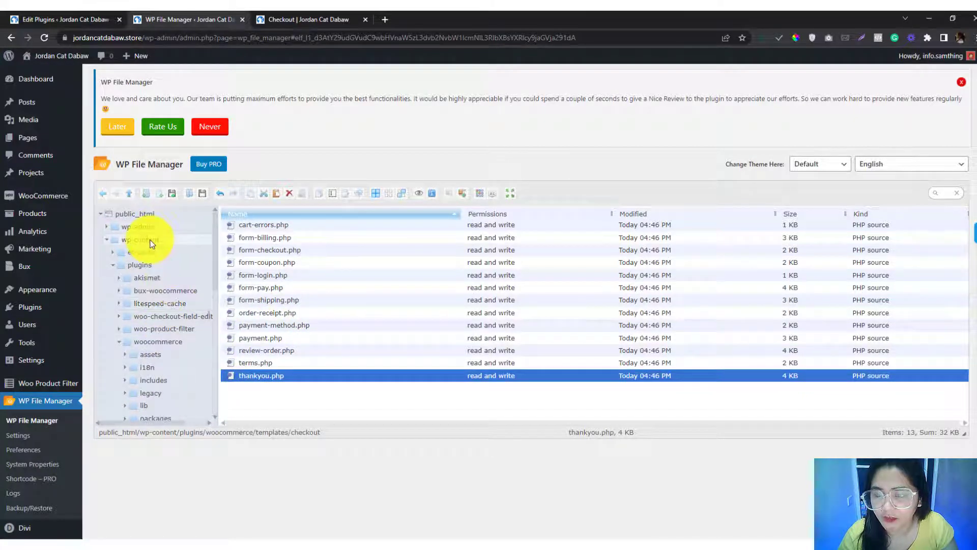
{"action": "left_click", "coordinate": [135, 264]}
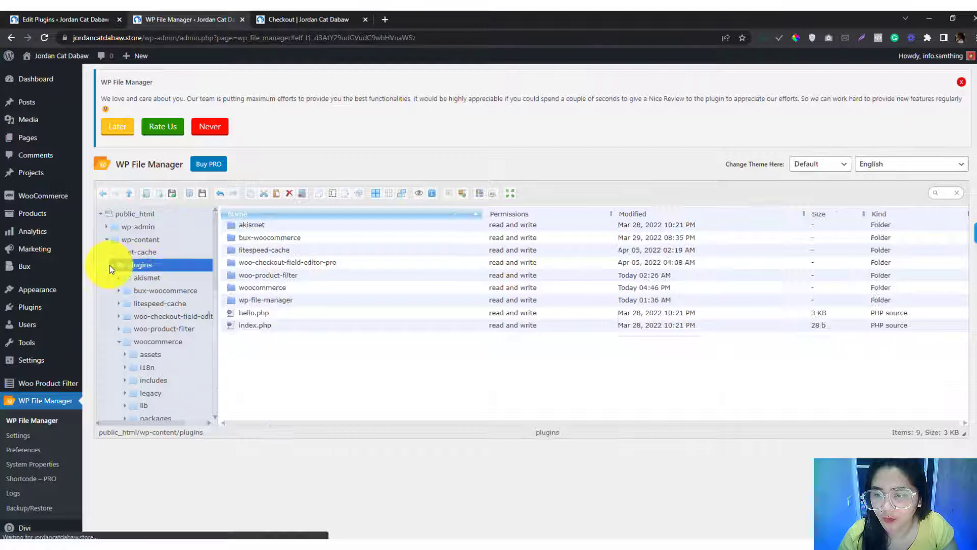
{"action": "left_click", "coordinate": [112, 264]}
{"action": "left_click", "coordinate": [131, 304]}
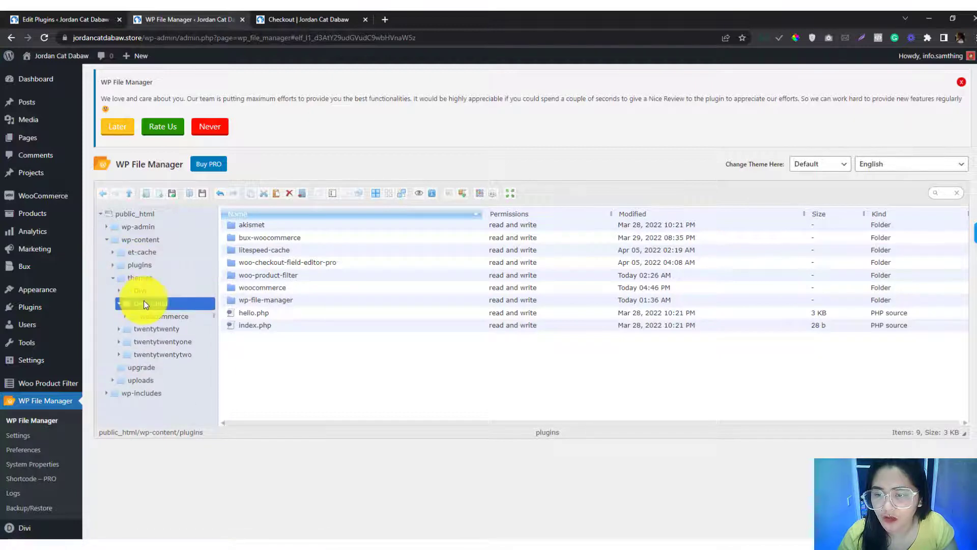
{"action": "double_click", "coordinate": [268, 225]}
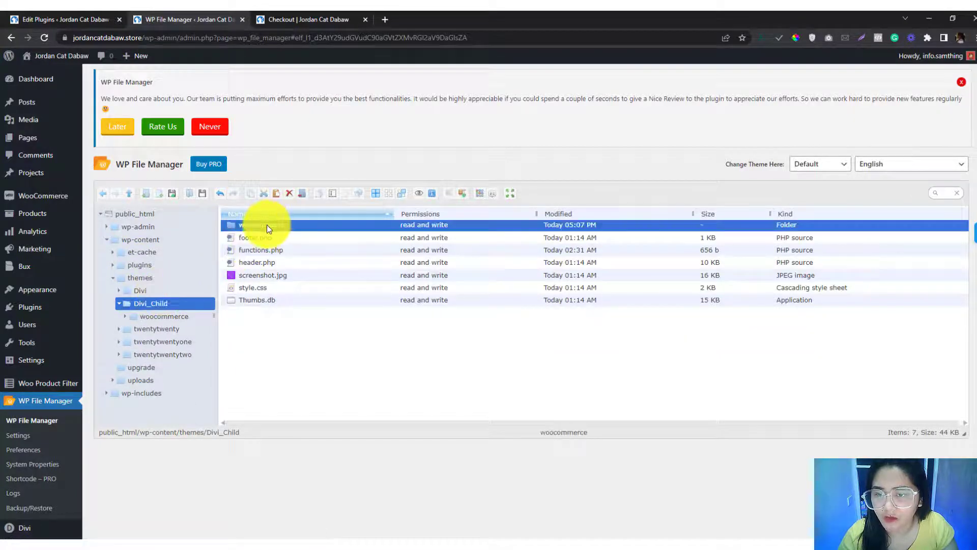
{"action": "double_click", "coordinate": [264, 225]}
{"action": "right_click", "coordinate": [266, 249]}
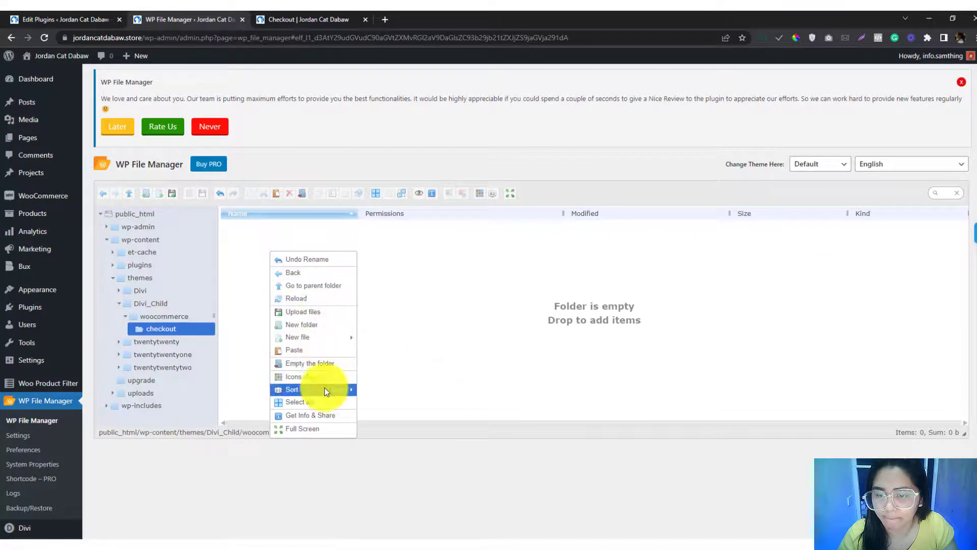
{"action": "left_click", "coordinate": [312, 349]}
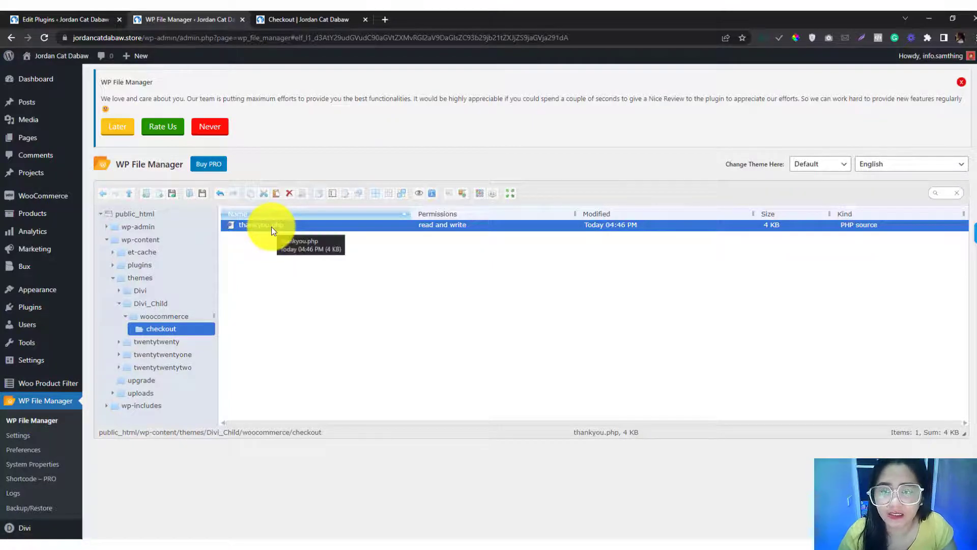
Step: Reload the order-received page, then select thankyou.php in Divi_Child/woocommerce/checkout
{"action": "left_click", "coordinate": [307, 19]}
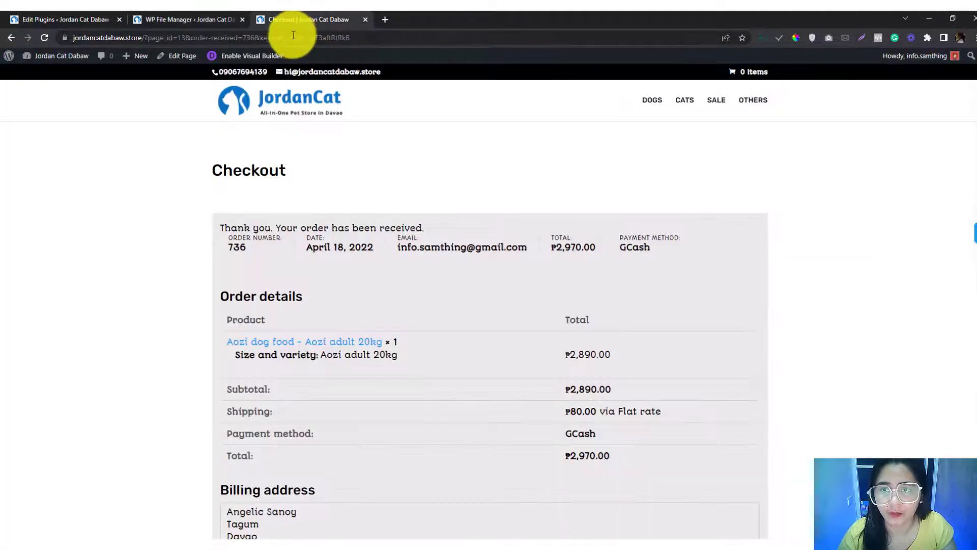
{"action": "left_click", "coordinate": [291, 35]}
{"action": "key", "text": "Return"}
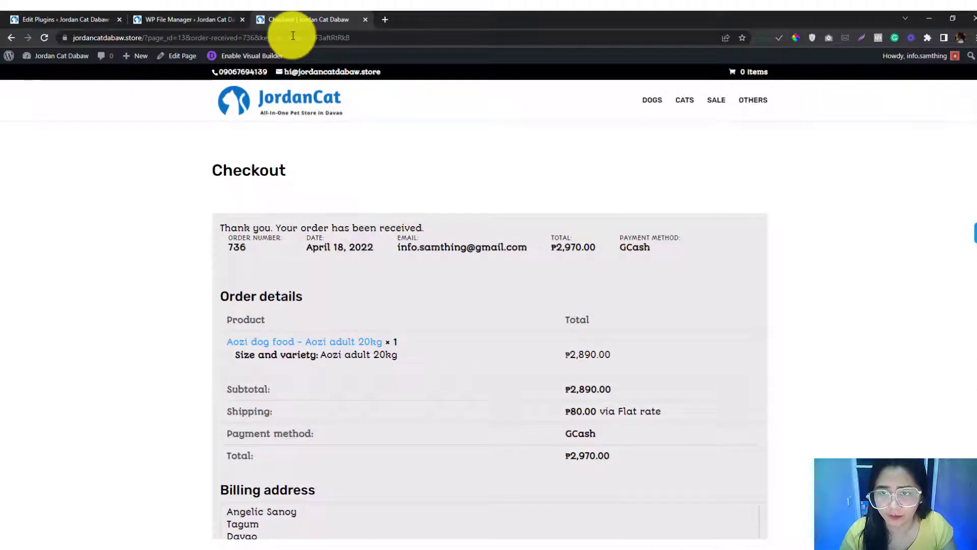
{"action": "left_click", "coordinate": [224, 19]}
{"action": "right_click", "coordinate": [300, 231]}
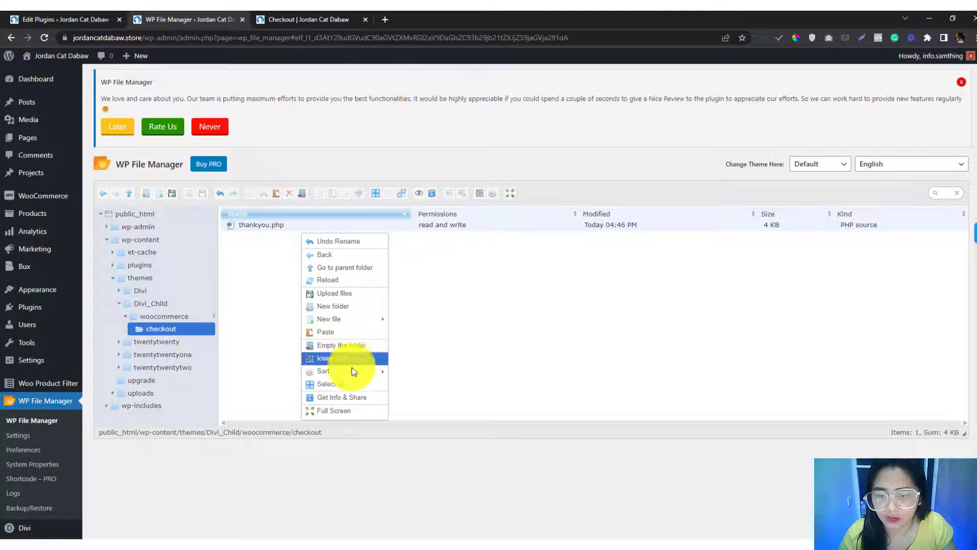
{"action": "left_click", "coordinate": [265, 273]}
{"action": "left_click", "coordinate": [279, 227]}
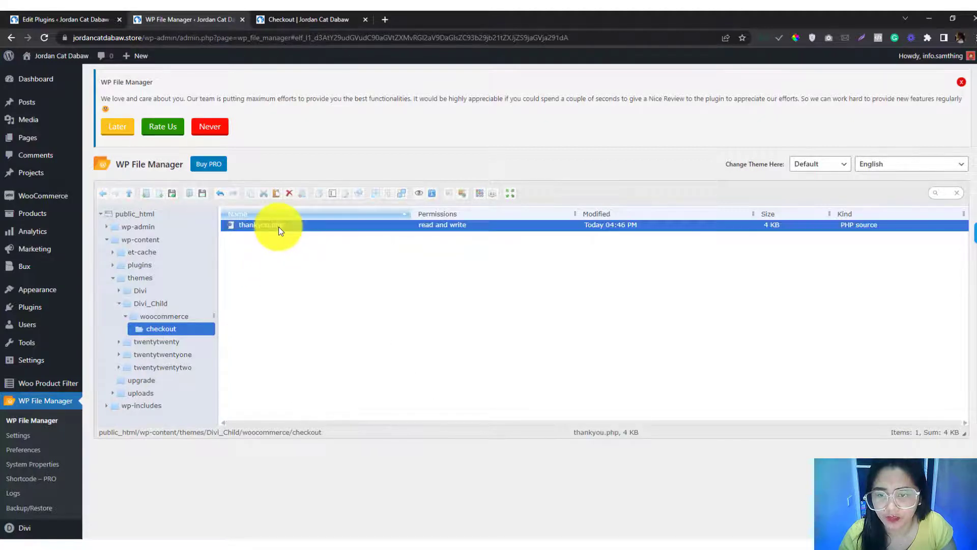
Step: Open Divi_Child's checkout/thankyou.php in the Code Editor and scroll to the order-received notice code
{"action": "right_click", "coordinate": [279, 227]}
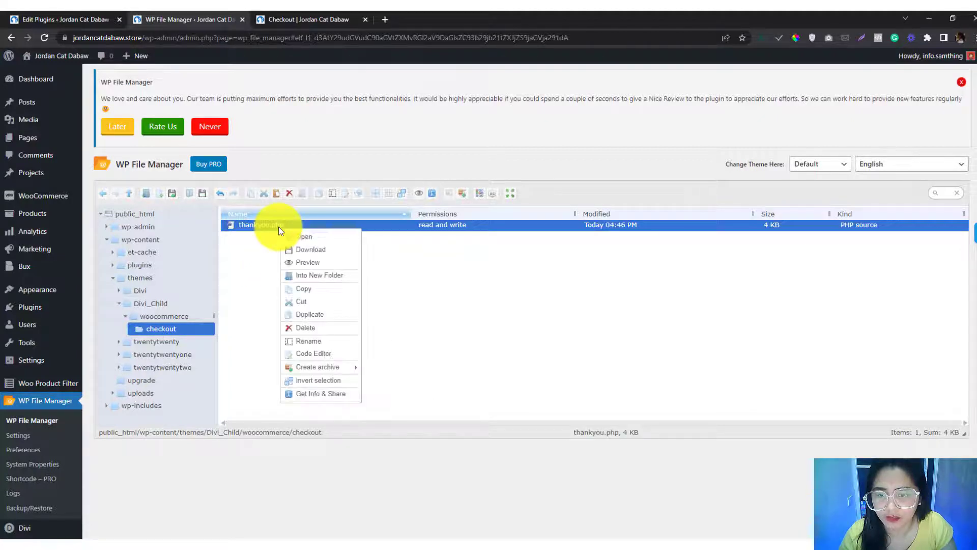
{"action": "left_click", "coordinate": [331, 354]}
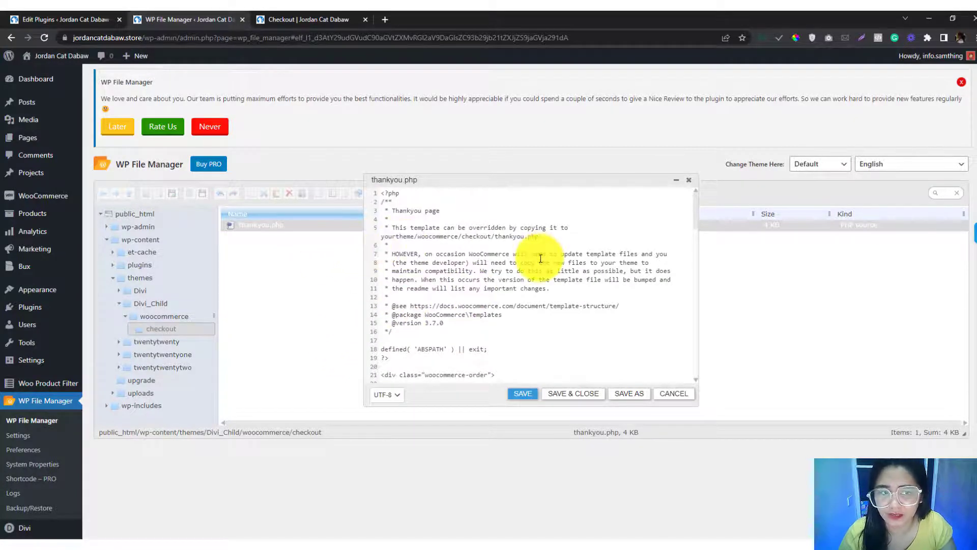
{"action": "scroll", "coordinate": [540, 260], "scroll_direction": "down", "scroll_amount": 6}
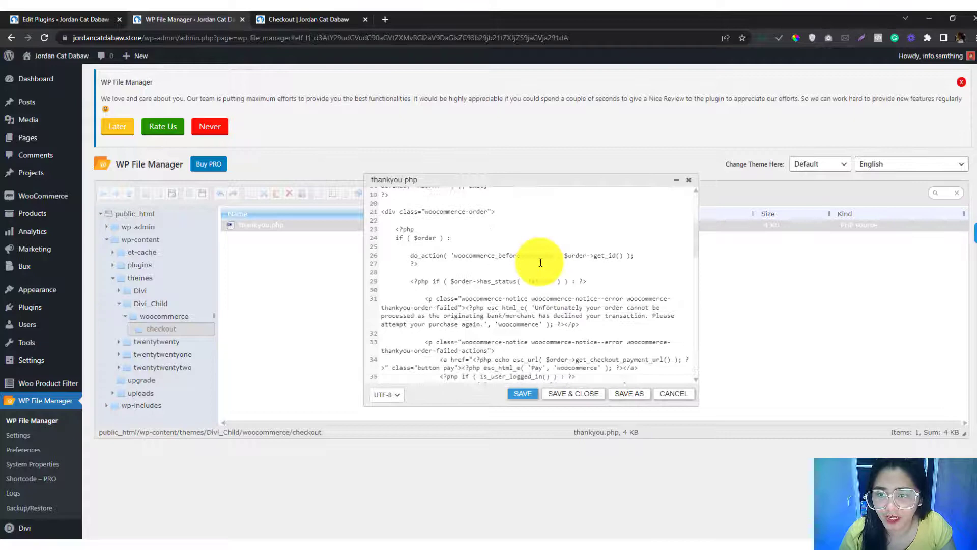
{"action": "scroll", "coordinate": [541, 262], "scroll_direction": "down", "scroll_amount": 2}
{"action": "scroll", "coordinate": [540, 263], "scroll_direction": "down", "scroll_amount": 3}
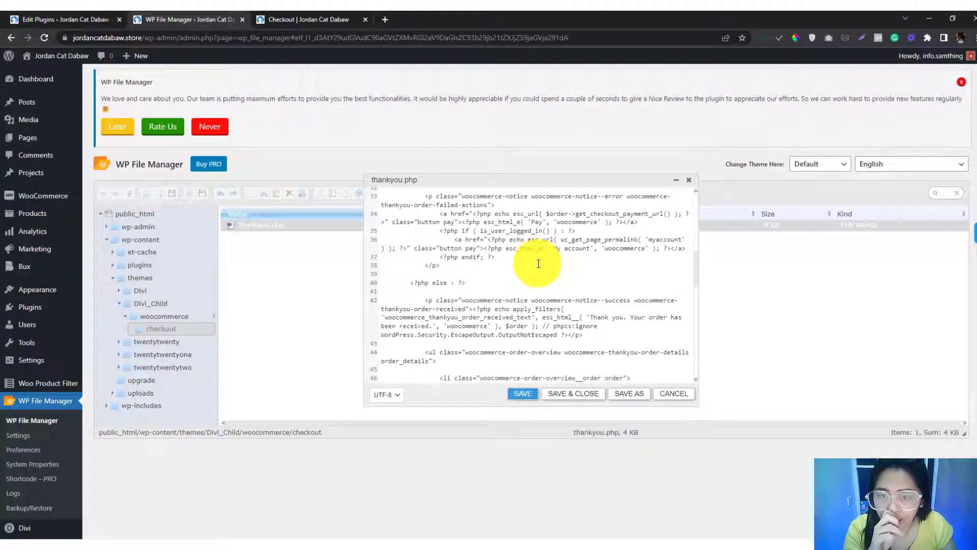
{"action": "scroll", "coordinate": [538, 263], "scroll_direction": "down", "scroll_amount": 3}
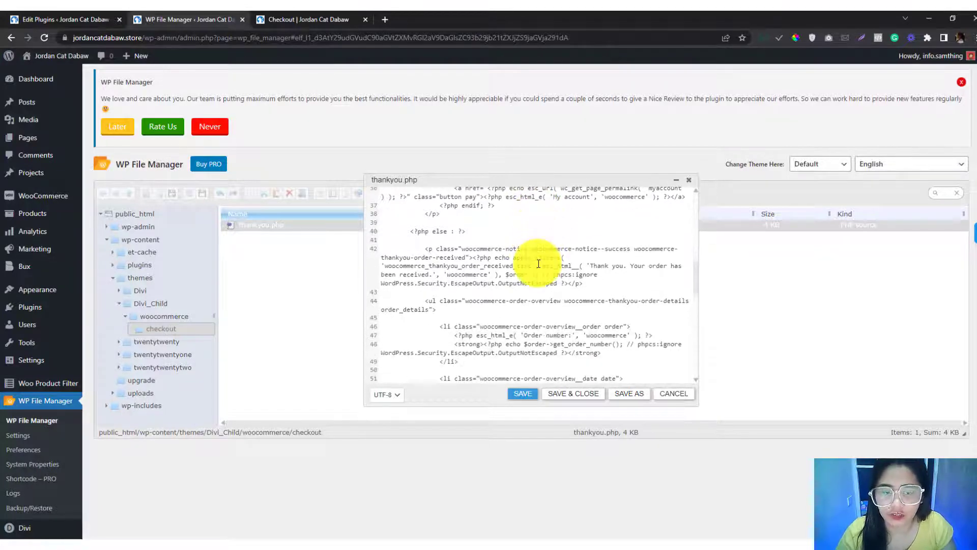
Step: Bring up the Notepad snippet beside the editor and indent empty line 41 in thankyou.php
{"action": "left_click", "coordinate": [649, 534]}
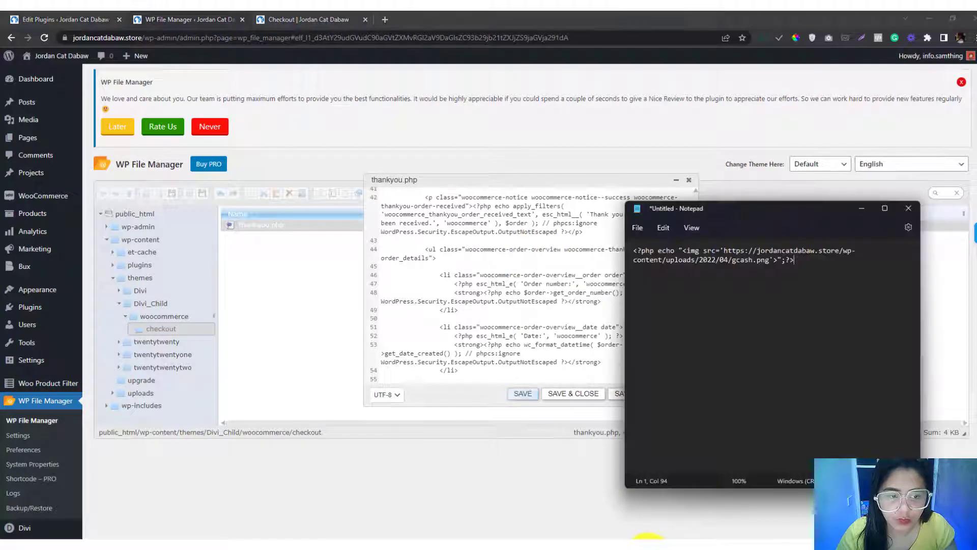
{"action": "key", "text": "ctrl+a"}
{"action": "key", "text": "ctrl+c"}
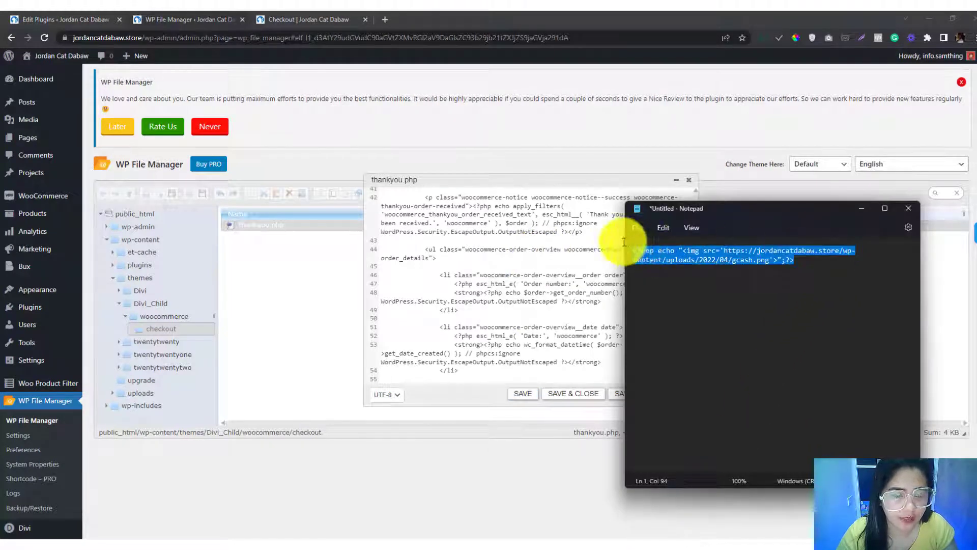
{"action": "left_click", "coordinate": [679, 254]}
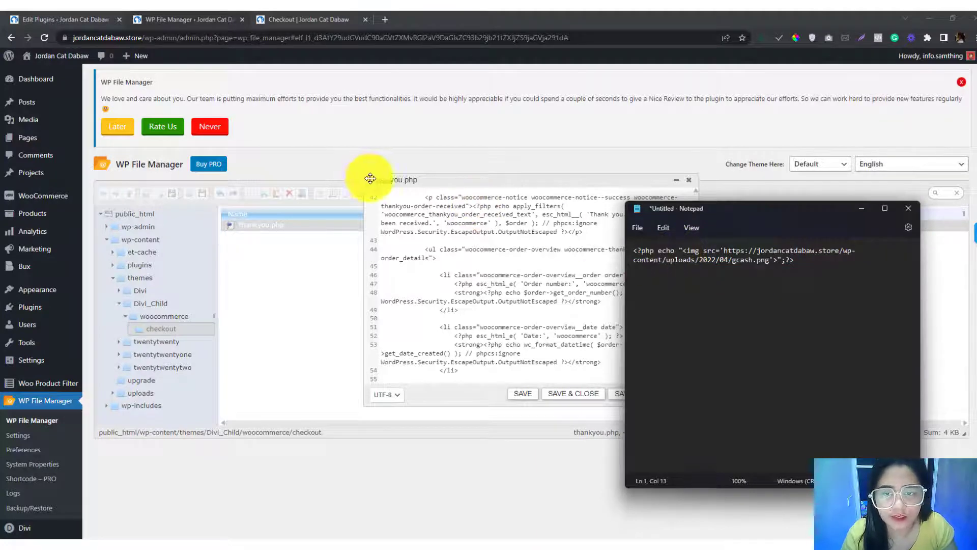
{"action": "left_click_drag", "start_coordinate": [364, 175], "coordinate": [216, 141]}
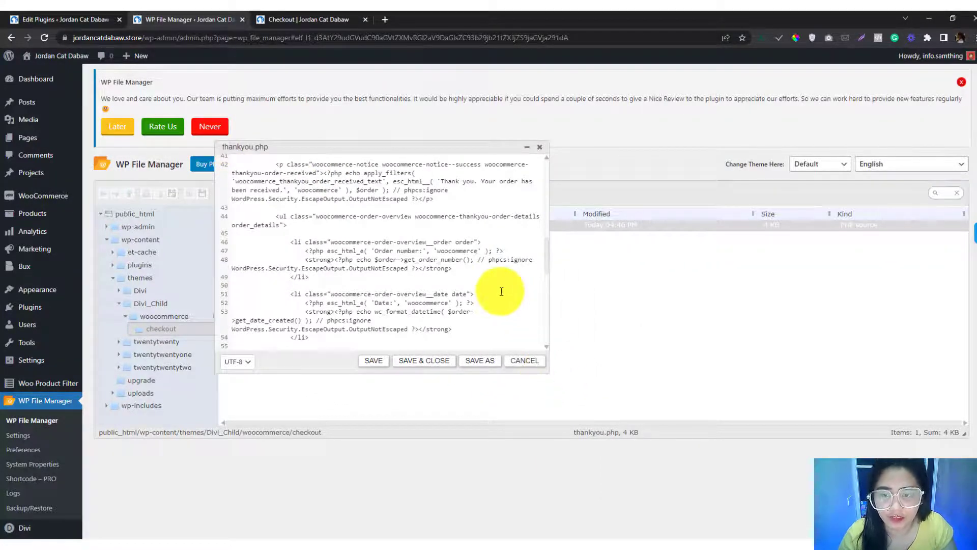
{"action": "scroll", "coordinate": [501, 287], "scroll_direction": "down", "scroll_amount": 1}
{"action": "scroll", "coordinate": [499, 293], "scroll_direction": "up", "scroll_amount": 2}
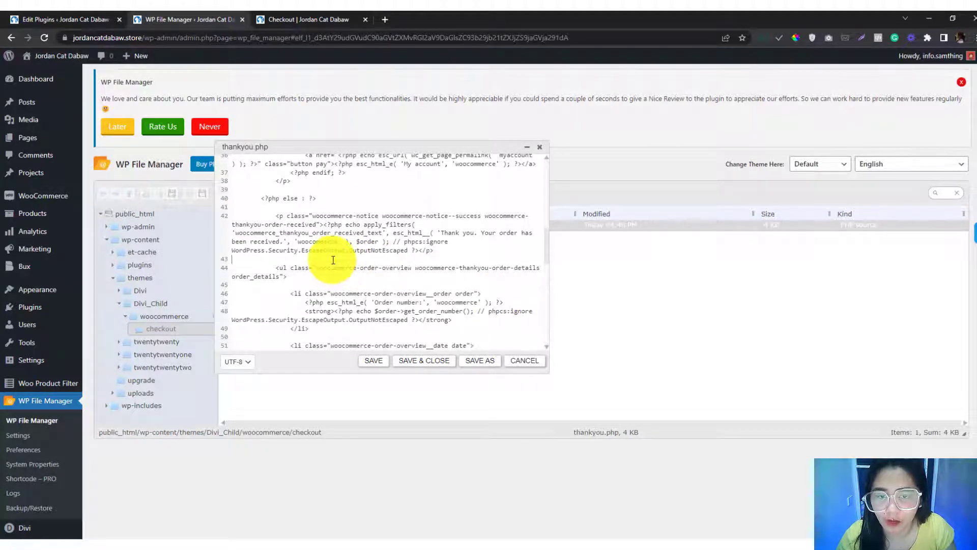
{"action": "left_click", "coordinate": [299, 206]}
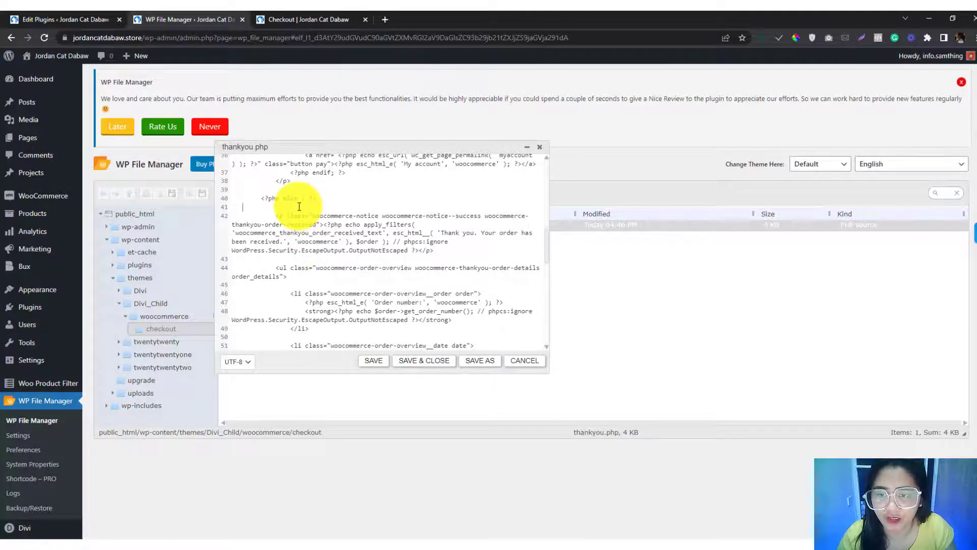
{"action": "key", "text": "Tab"}
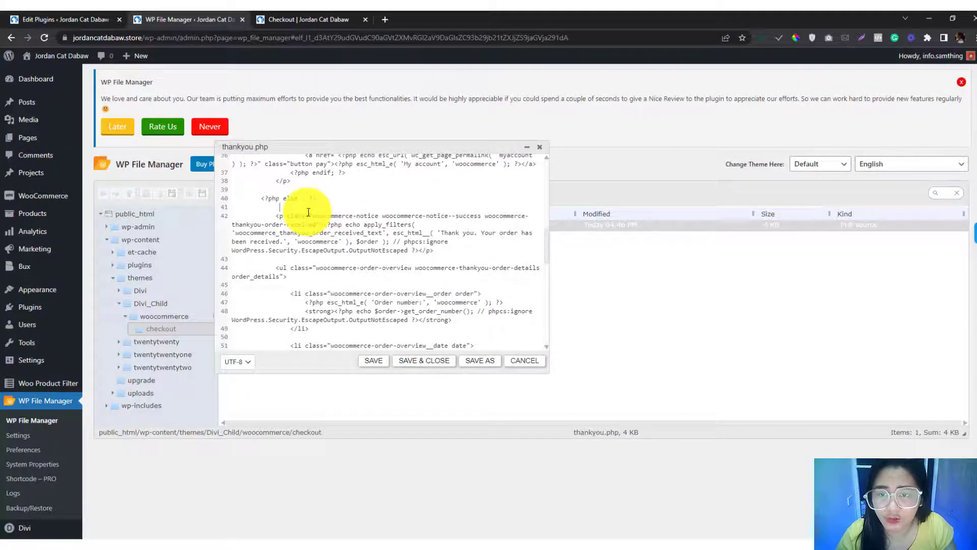
Step: Copy the gcash.png echo line from Notepad and paste it over the old image block after '<?php else : ?>'
{"action": "left_click", "coordinate": [340, 200]}
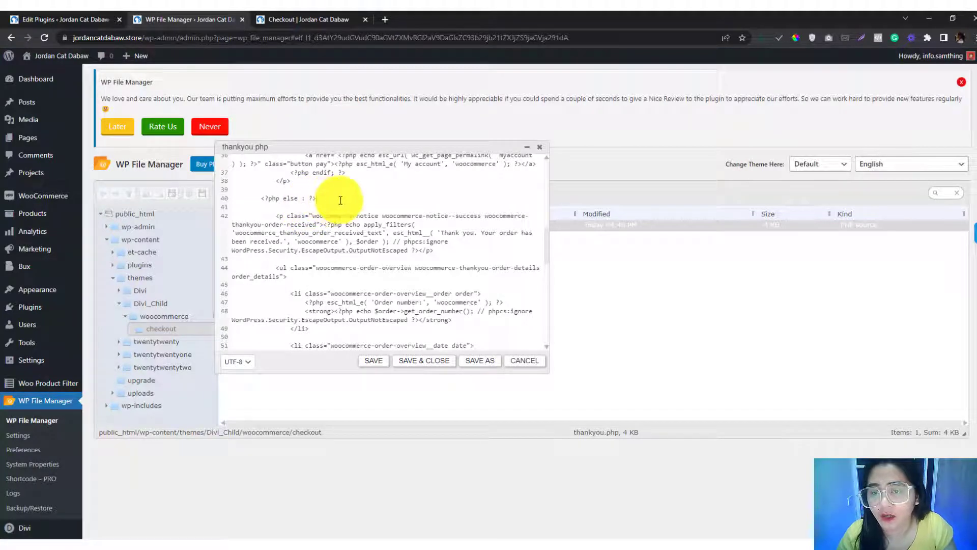
{"action": "left_click_drag", "start_coordinate": [341, 200], "coordinate": [249, 200]}
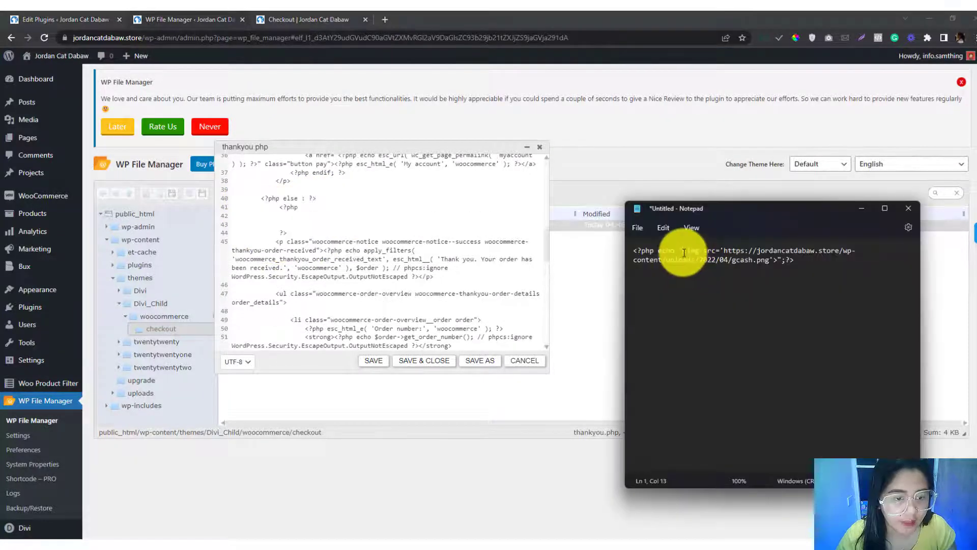
{"action": "left_click_drag", "start_coordinate": [679, 250], "coordinate": [774, 257]}
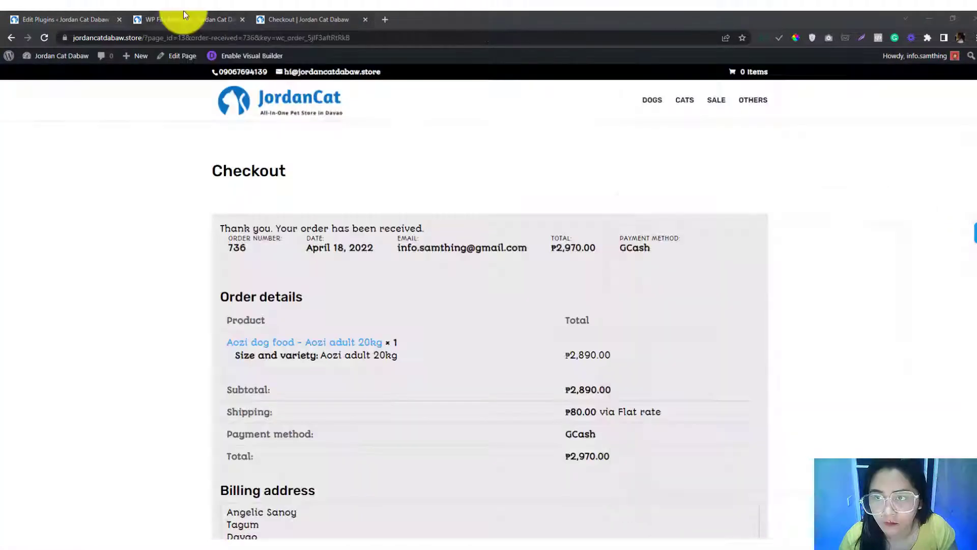
{"action": "left_click", "coordinate": [184, 13]}
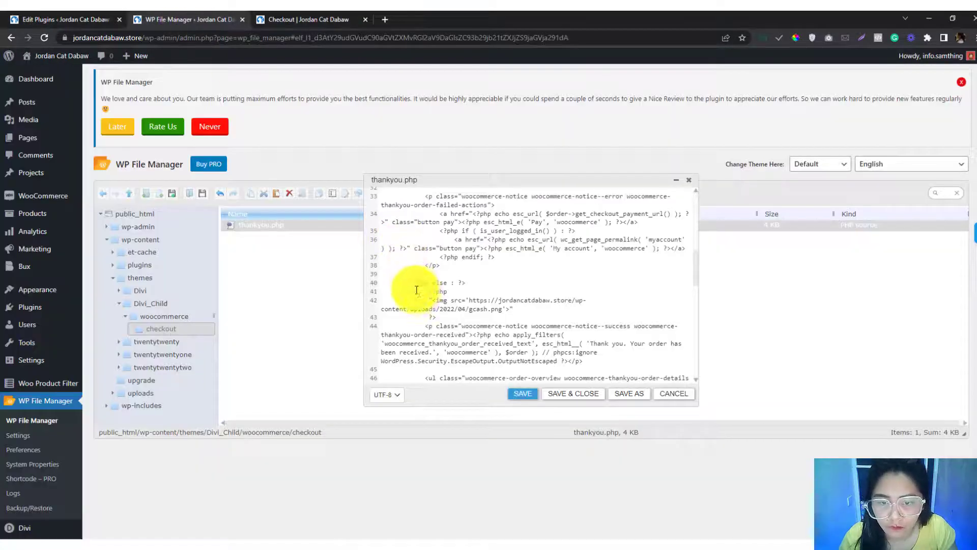
{"action": "left_click_drag", "start_coordinate": [423, 292], "coordinate": [442, 311]}
{"action": "key", "text": "ctrl+v"}
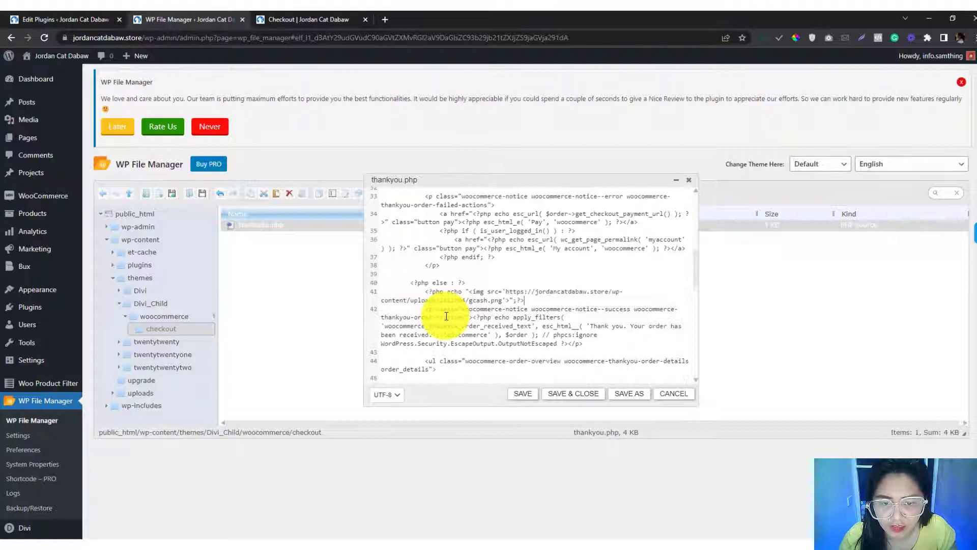
Step: Save and close thankyou.php, then reload the order-received page with F5
{"action": "left_click", "coordinate": [557, 395]}
{"action": "left_click", "coordinate": [288, 20]}
{"action": "key", "text": "F5"}
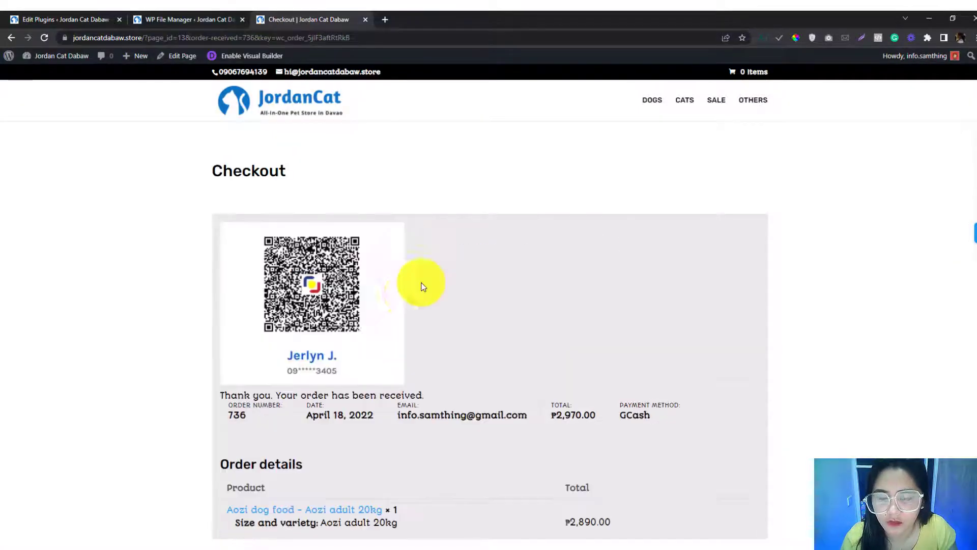
Step: Check that the GCash QR code appears above 'Thank you. Your order has been received.'
{"action": "scroll", "coordinate": [421, 283], "scroll_direction": "down", "scroll_amount": 2}
{"action": "scroll", "coordinate": [402, 285], "scroll_direction": "up", "scroll_amount": 2}
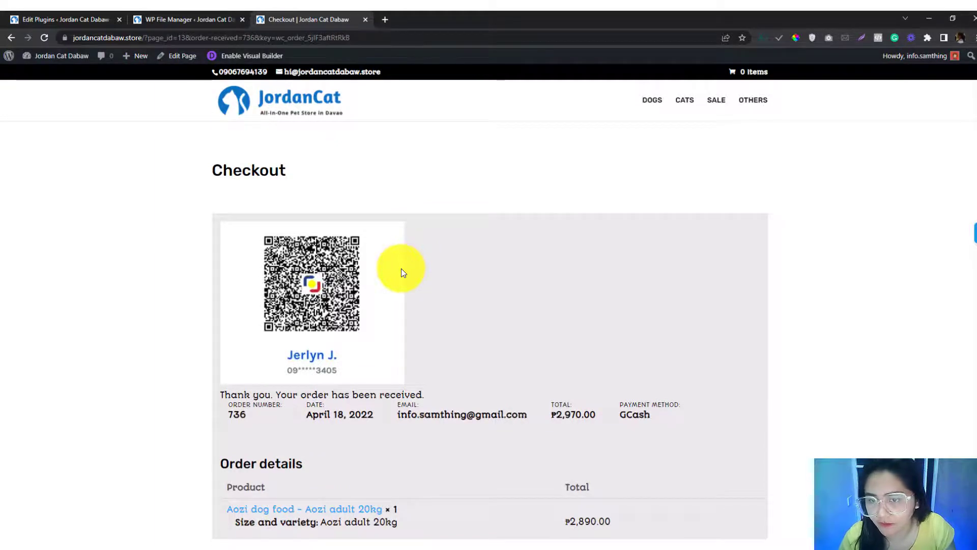
{"action": "scroll", "coordinate": [401, 272], "scroll_direction": "down", "scroll_amount": 1}
{"action": "scroll", "coordinate": [515, 247], "scroll_direction": "down", "scroll_amount": 1}
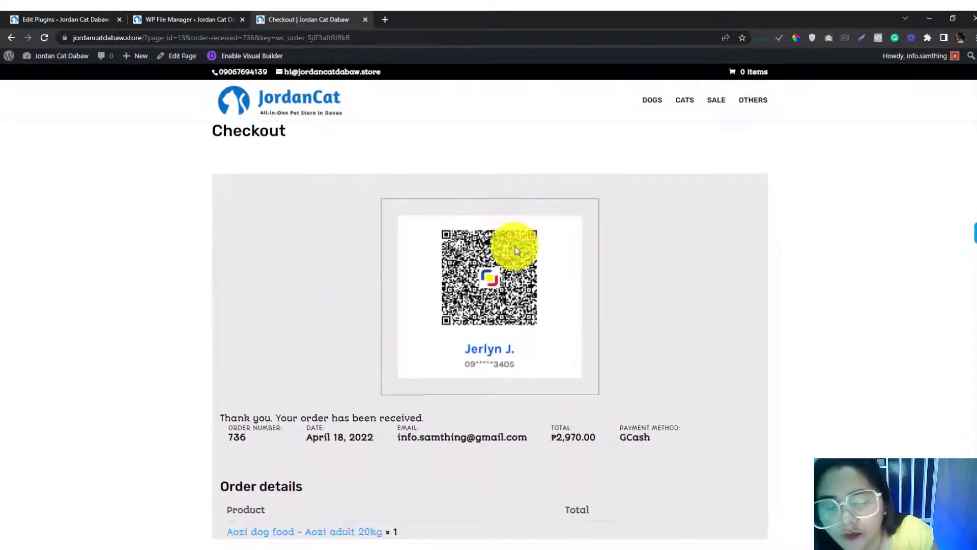
{"action": "scroll", "coordinate": [515, 246], "scroll_direction": "down", "scroll_amount": 3}
{"action": "scroll", "coordinate": [515, 254], "scroll_direction": "up", "scroll_amount": 2}
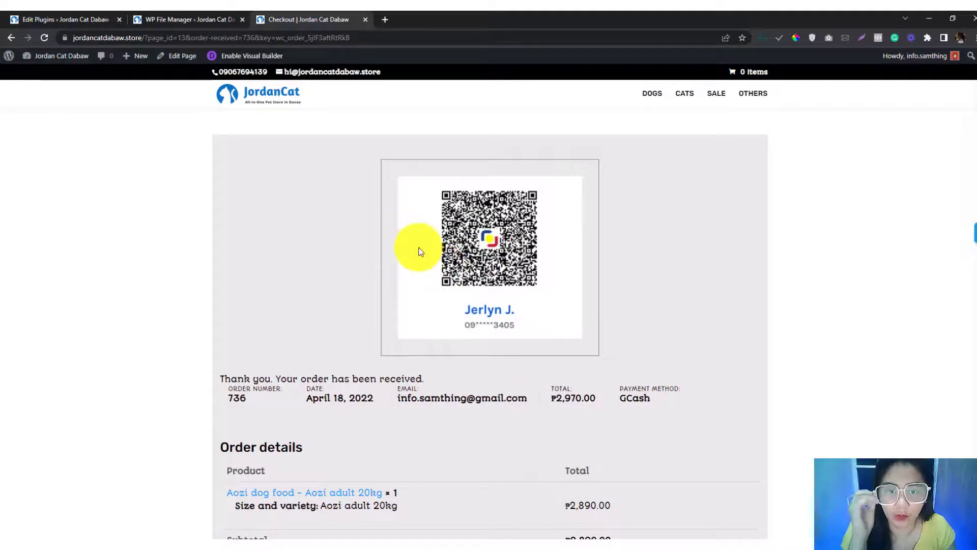
{"action": "scroll", "coordinate": [376, 229], "scroll_direction": "up", "scroll_amount": 2}
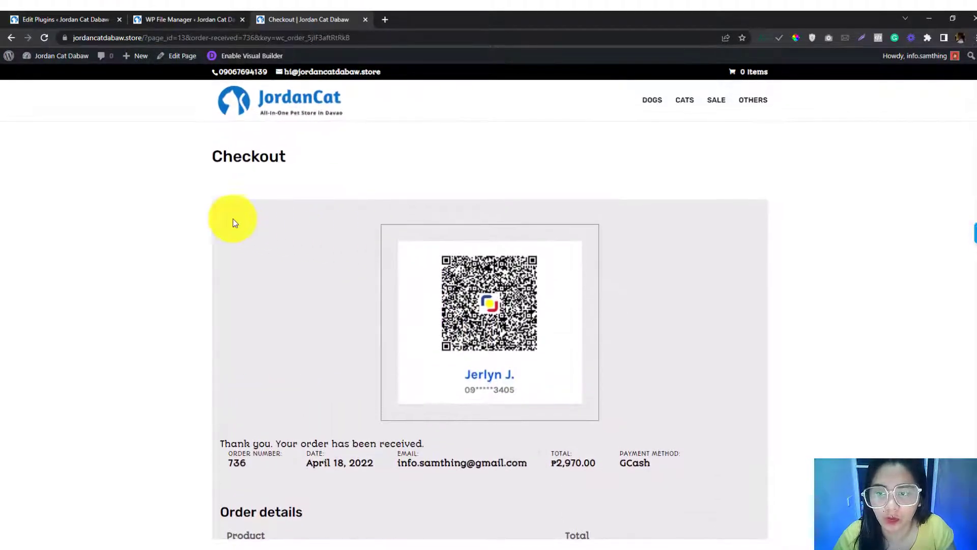
{"action": "scroll", "coordinate": [432, 270], "scroll_direction": "down", "scroll_amount": 3}
{"action": "left_click_drag", "start_coordinate": [237, 328], "coordinate": [473, 330]}
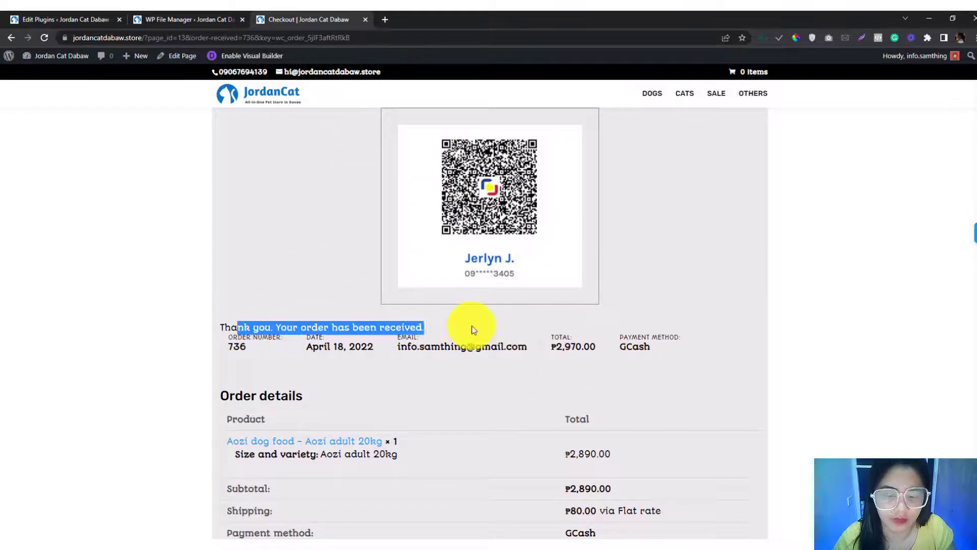
{"action": "scroll", "coordinate": [442, 322], "scroll_direction": "down", "scroll_amount": 3}
{"action": "scroll", "coordinate": [444, 325], "scroll_direction": "down", "scroll_amount": 3}
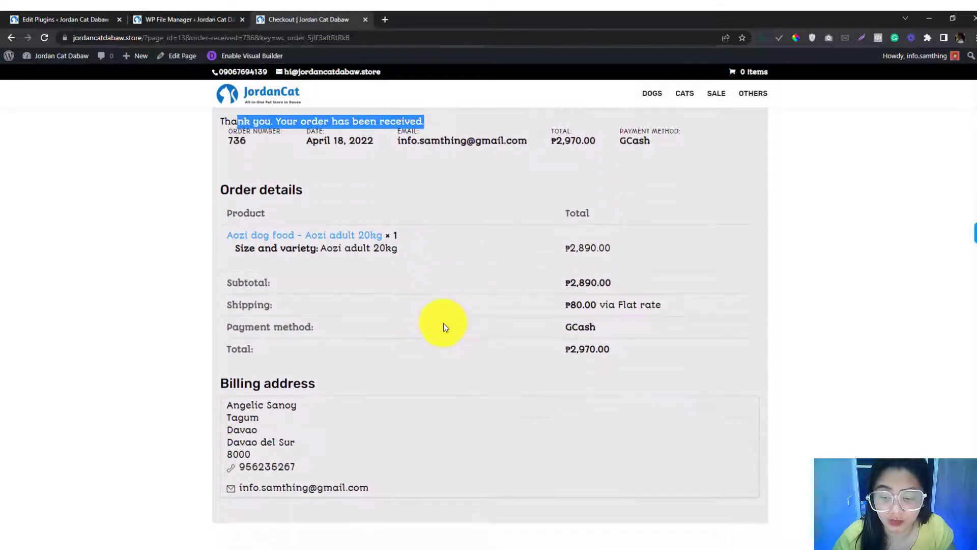
{"action": "scroll", "coordinate": [443, 322], "scroll_direction": "down", "scroll_amount": 3}
{"action": "scroll", "coordinate": [444, 322], "scroll_direction": "up", "scroll_amount": 12}
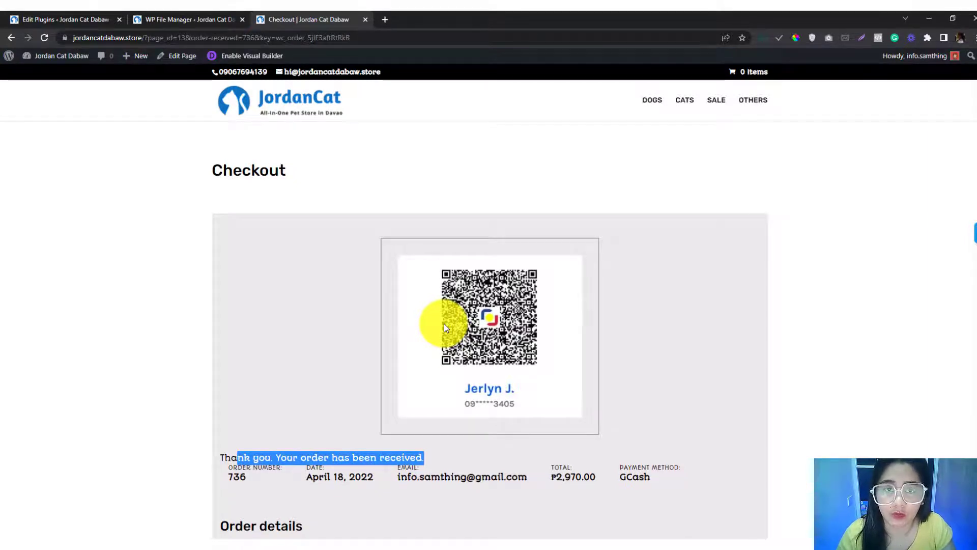
Step: Navigate to plugins/woocommerce/templates and bring up the actions menu for archive-product.php
{"action": "left_click", "coordinate": [167, 18]}
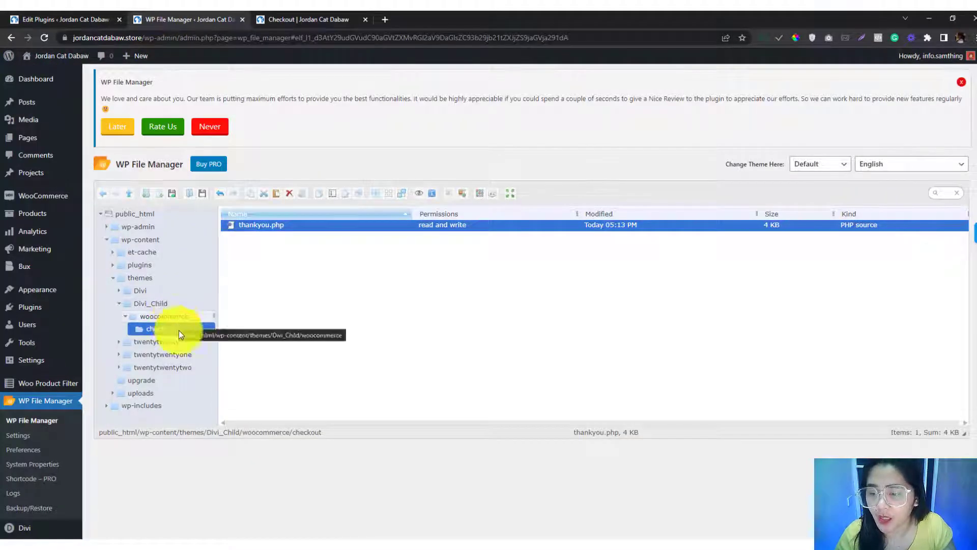
{"action": "scroll", "coordinate": [181, 339], "scroll_direction": "down", "scroll_amount": 1}
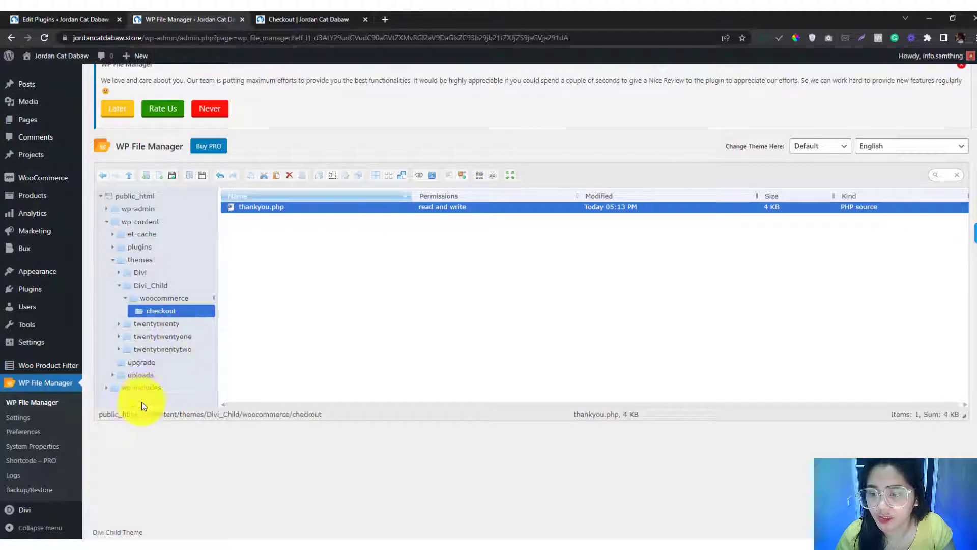
{"action": "left_click", "coordinate": [160, 249]}
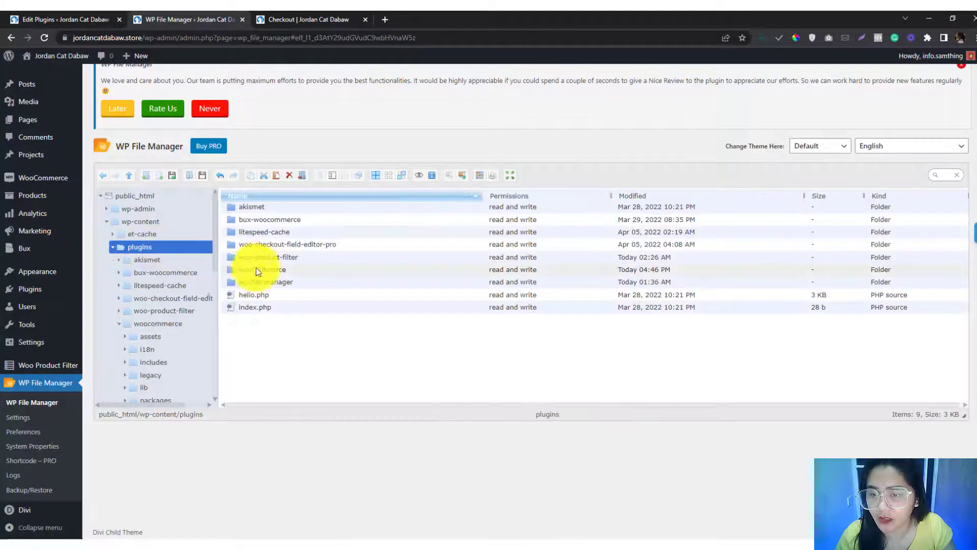
{"action": "left_click", "coordinate": [255, 270]}
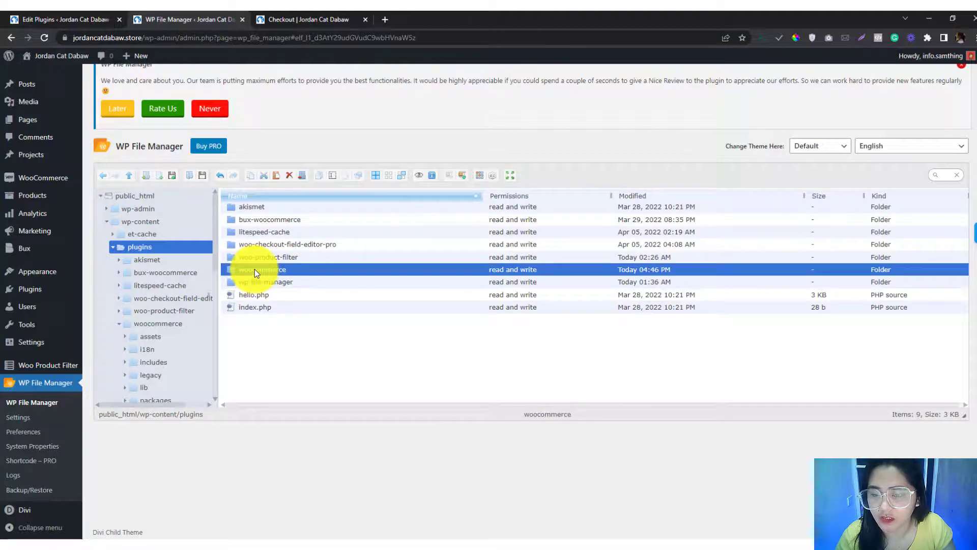
{"action": "double_click", "coordinate": [255, 269]}
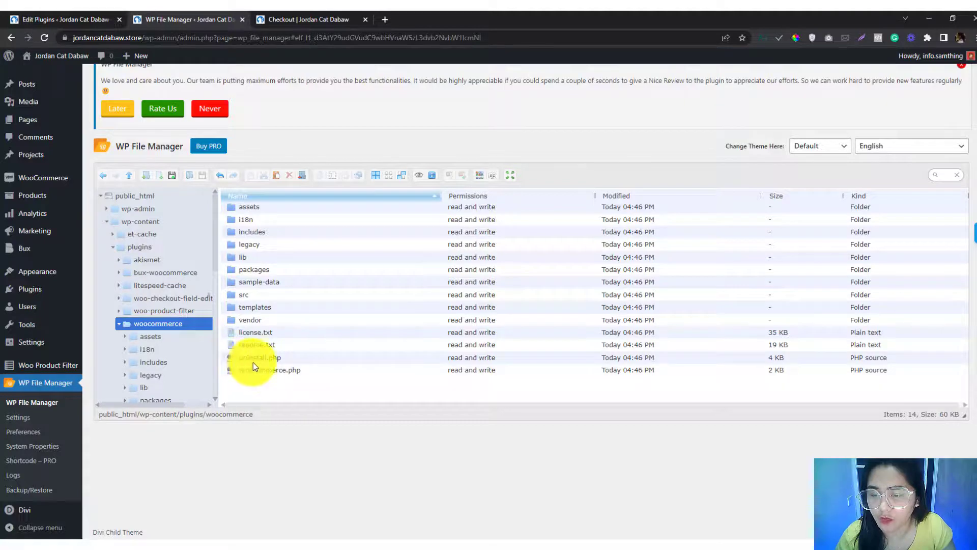
{"action": "double_click", "coordinate": [260, 307]}
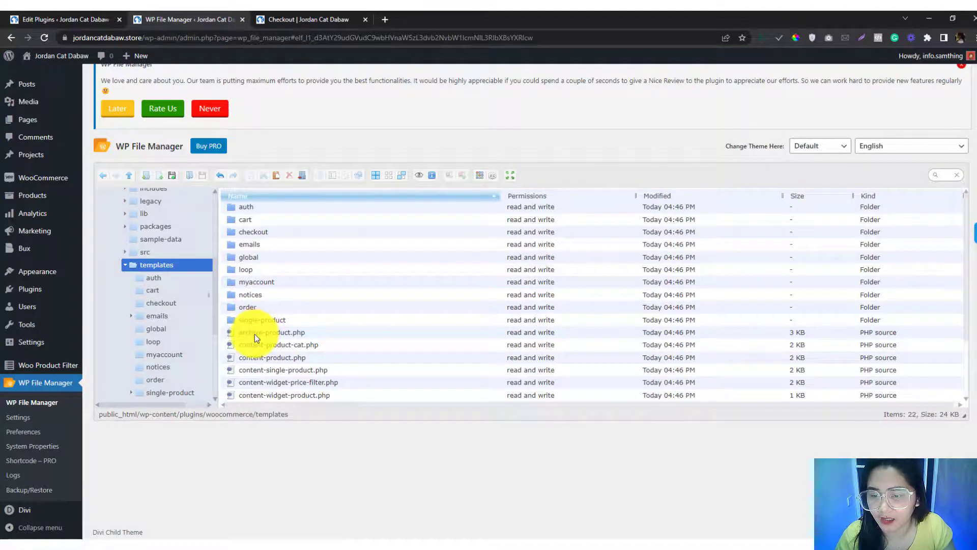
{"action": "left_click", "coordinate": [254, 332]}
{"action": "scroll", "coordinate": [258, 239], "scroll_direction": "up", "scroll_amount": 1}
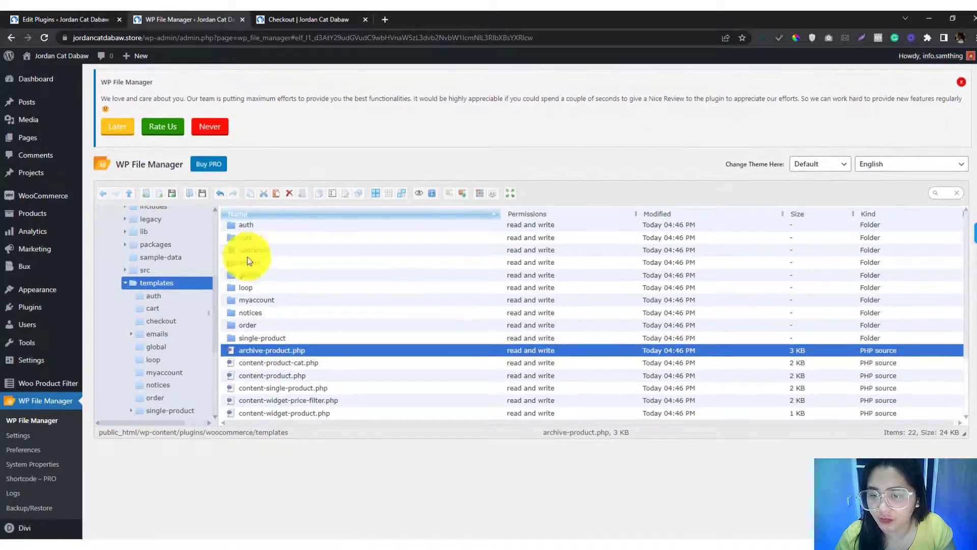
{"action": "right_click", "coordinate": [259, 351]}
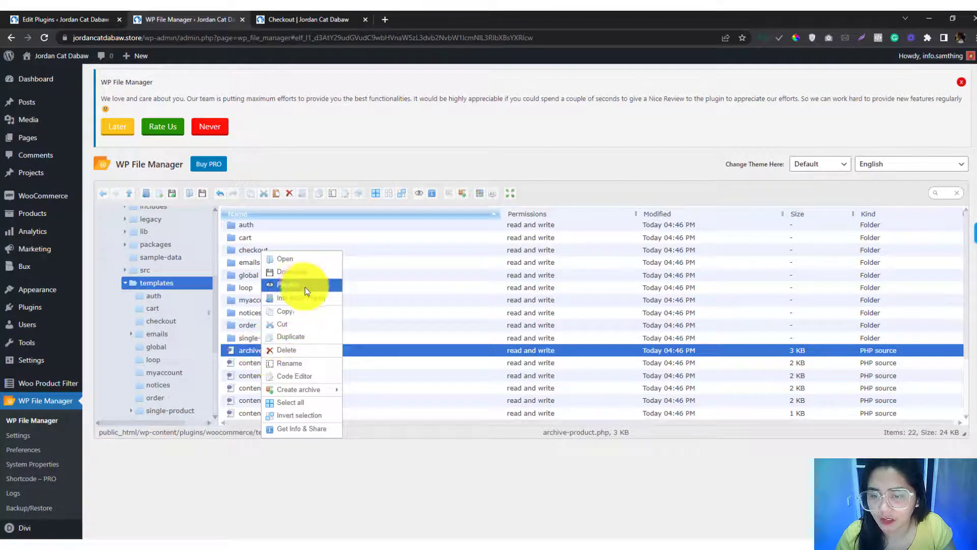
Step: Copy archive-product.php and paste it into Divi_Child/woocommerce beside the checkout folder
{"action": "left_click", "coordinate": [297, 313]}
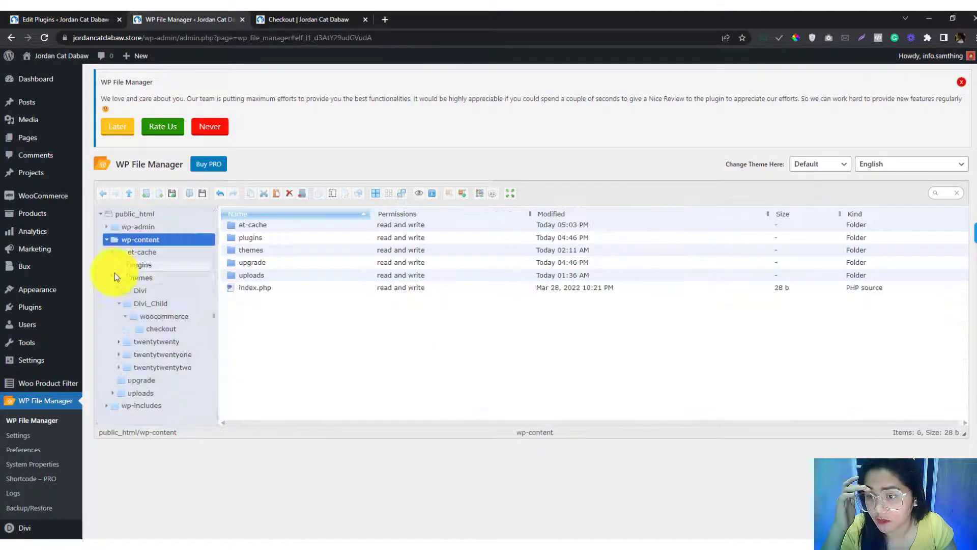
{"action": "left_click", "coordinate": [148, 304]}
{"action": "left_click", "coordinate": [161, 316]}
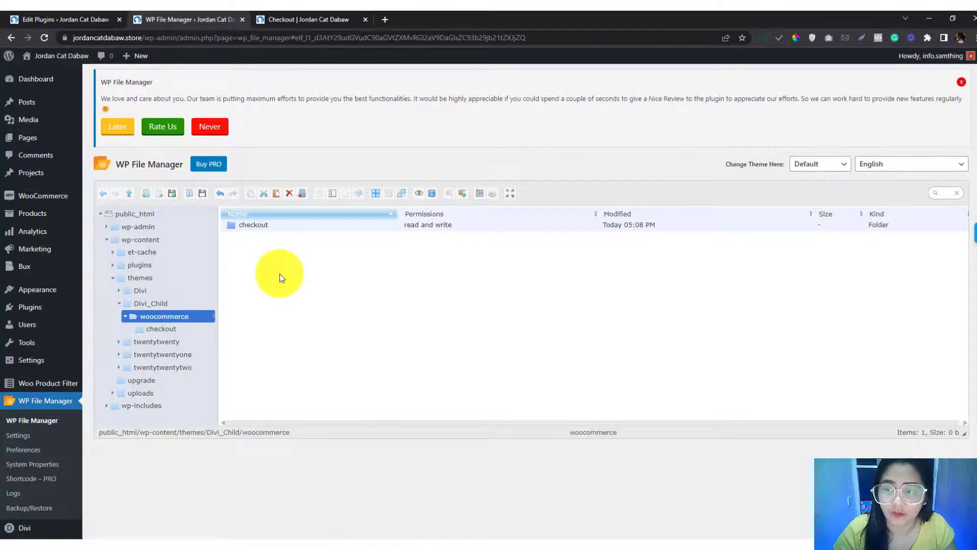
{"action": "right_click", "coordinate": [282, 278]}
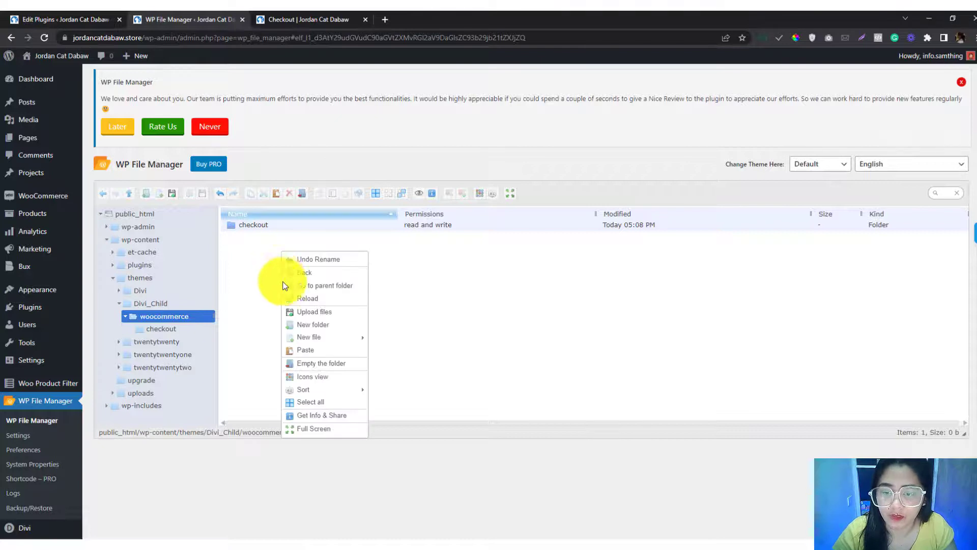
{"action": "left_click", "coordinate": [321, 350]}
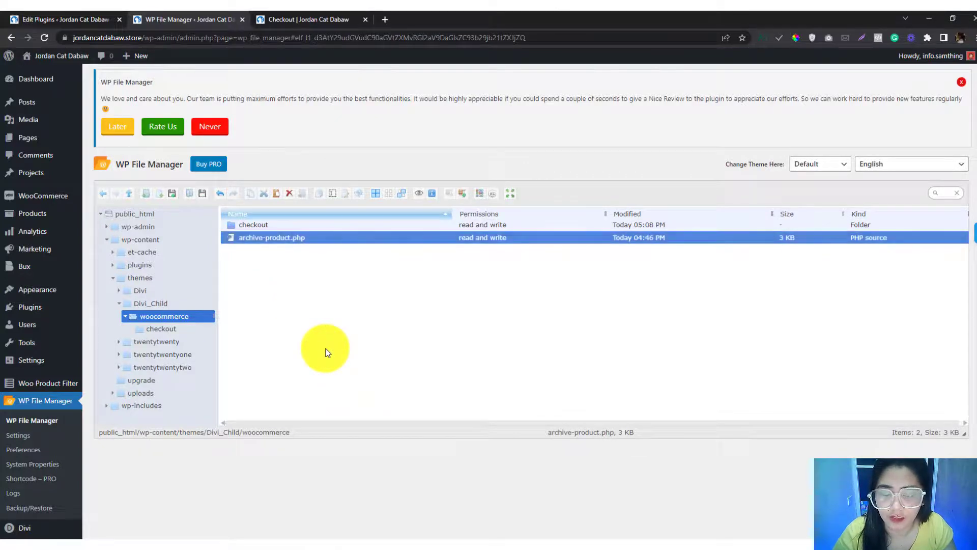